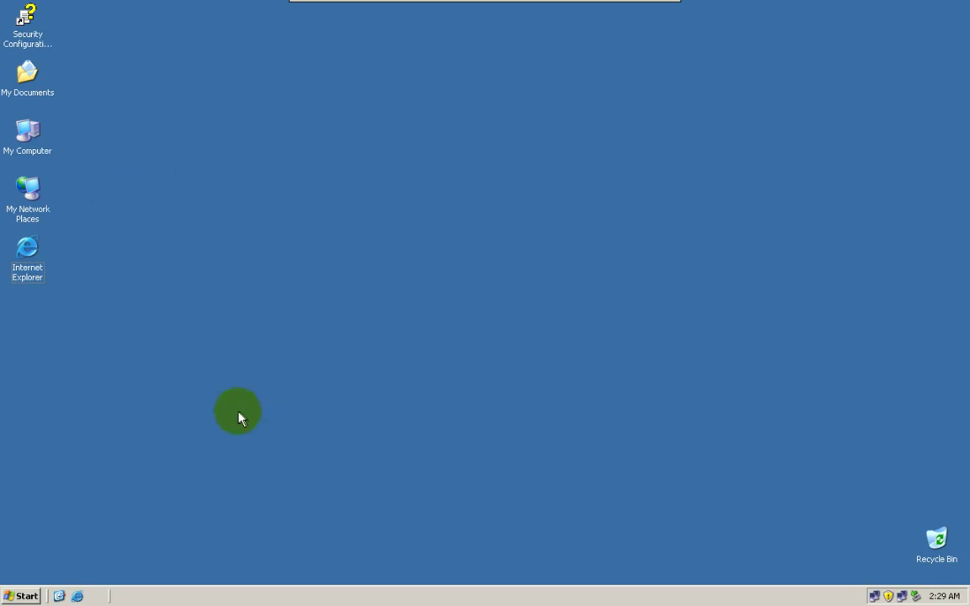
- Open the Windows components list from Add or Remove Programs and show the subcomponents of Application Server
{"action": "left_click", "coordinate": [16, 596]}
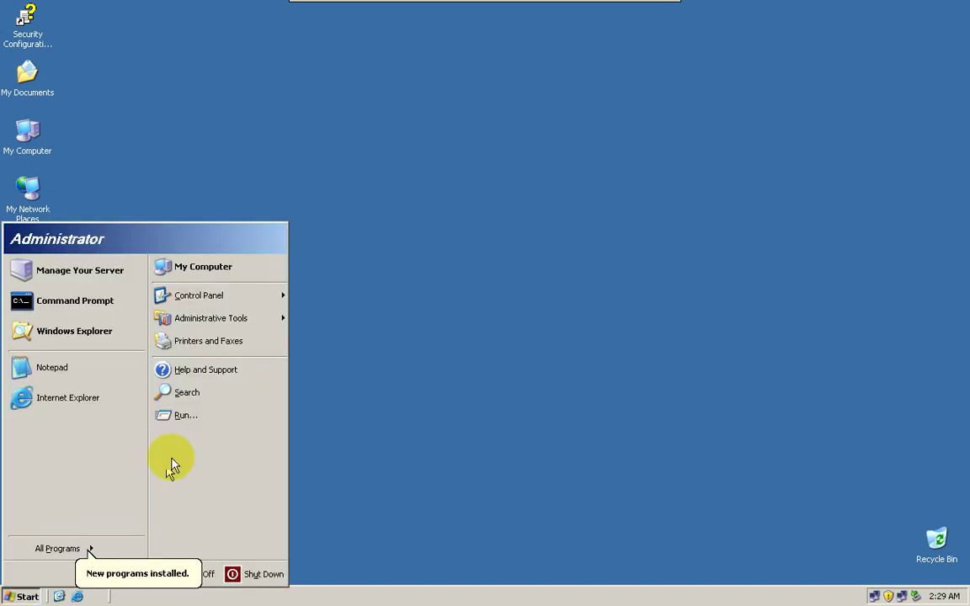
{"action": "mouse_move", "coordinate": [239, 298]}
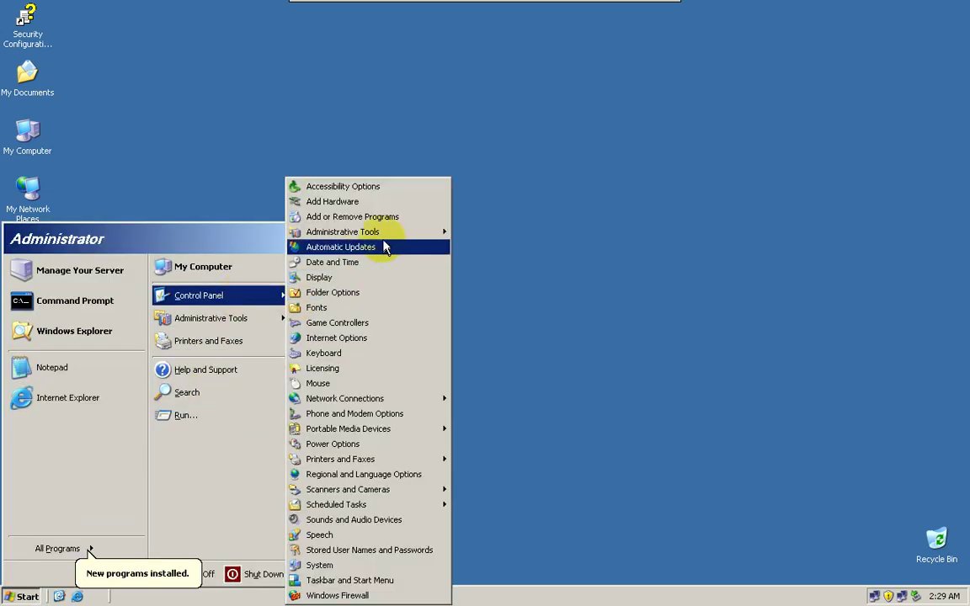
{"action": "left_click", "coordinate": [390, 217]}
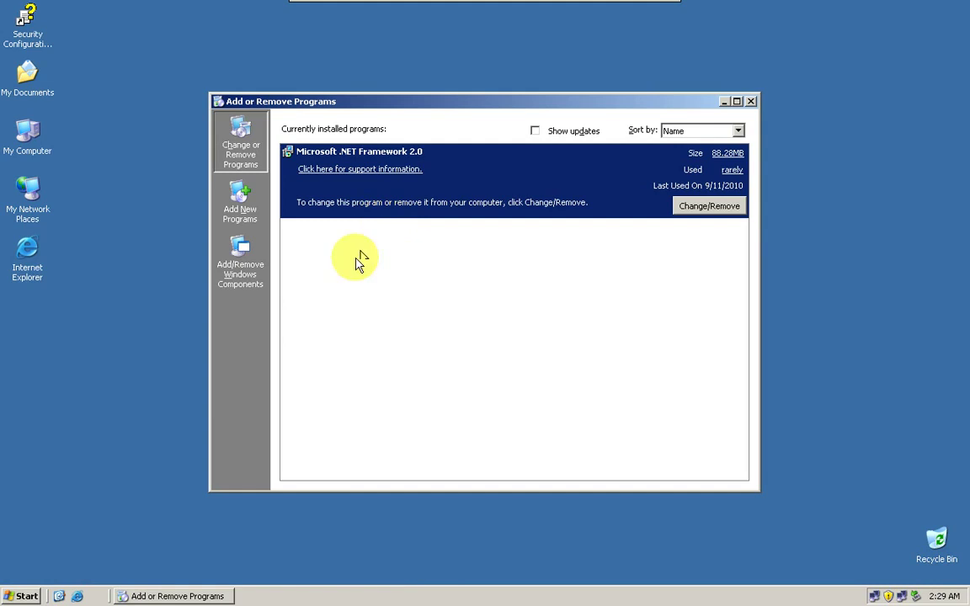
{"action": "left_click", "coordinate": [240, 266]}
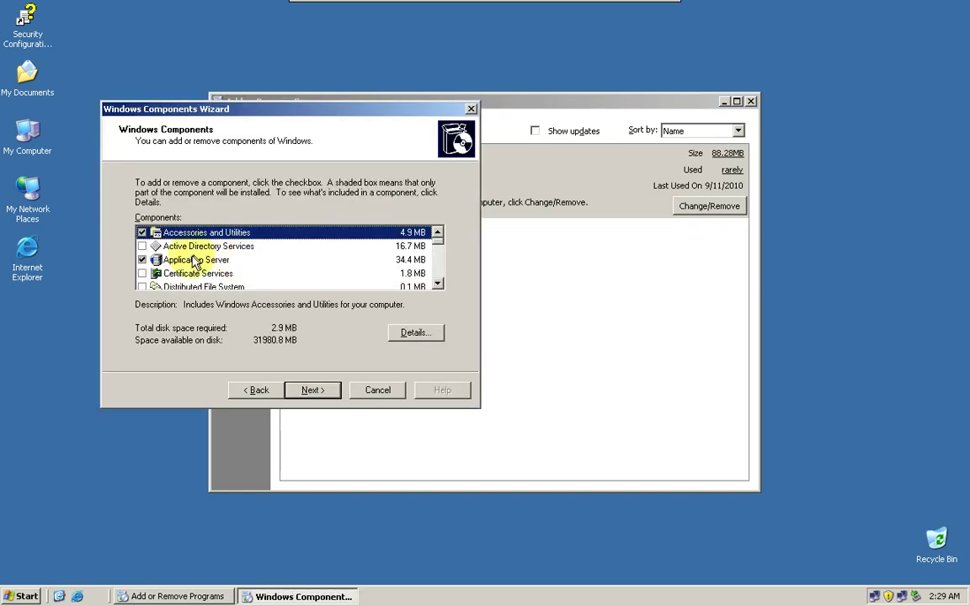
{"action": "left_click", "coordinate": [168, 263]}
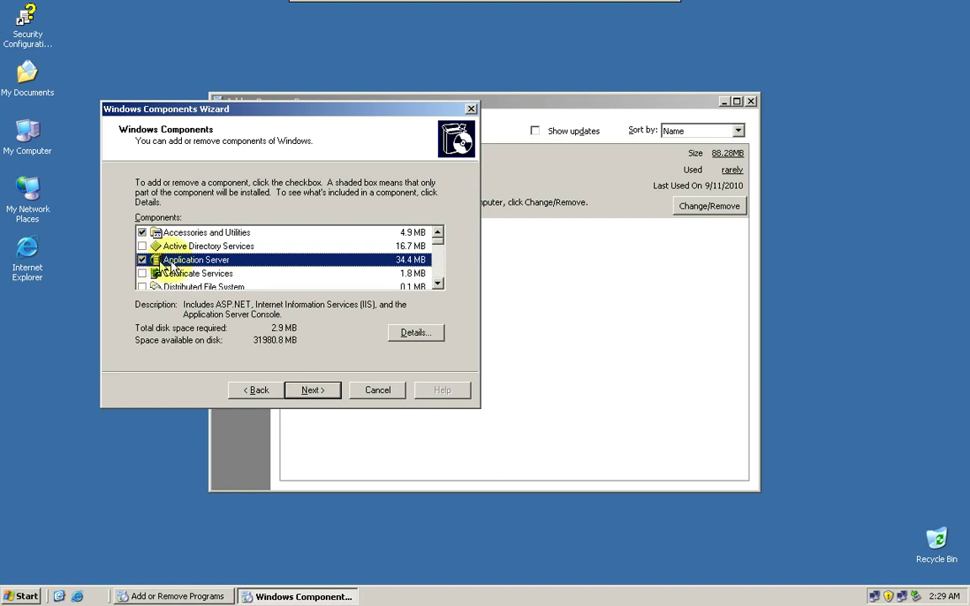
{"action": "left_click", "coordinate": [412, 333]}
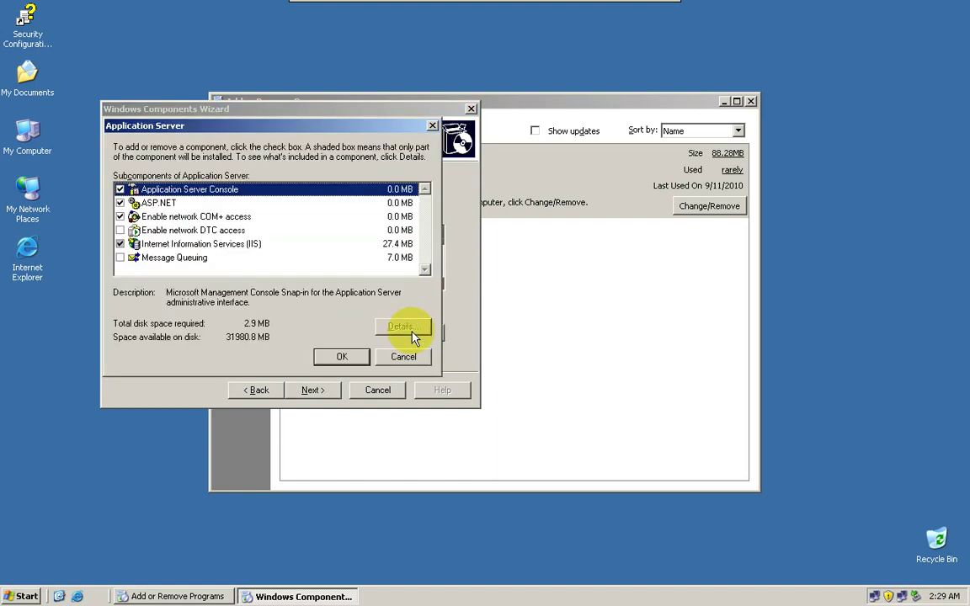
- Check the File Transfer Protocol (FTP) Service among the Internet Information Services subcomponents, and close the wizard and Add or Remove Programs without installing anything
{"action": "left_click", "coordinate": [173, 246]}
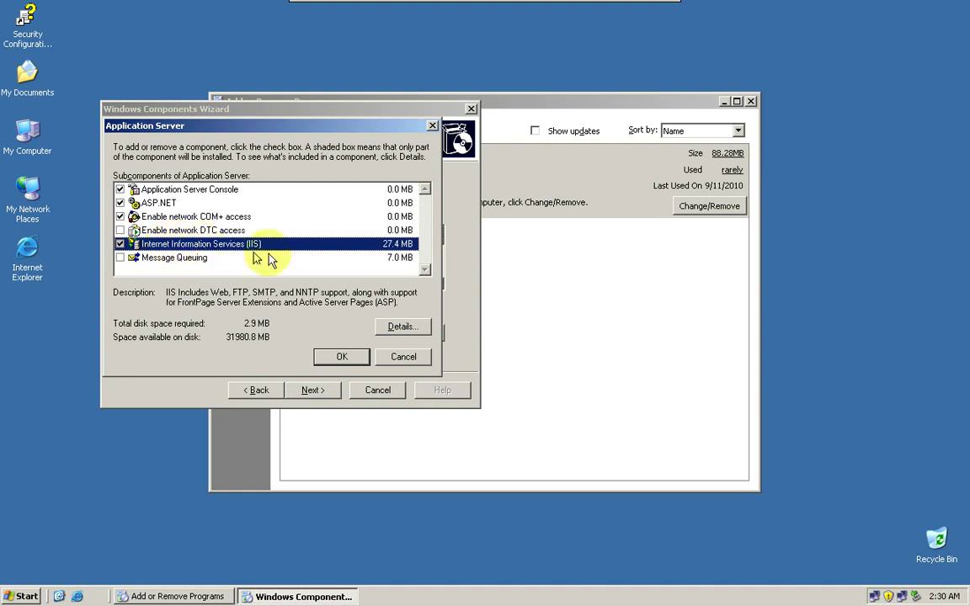
{"action": "left_click", "coordinate": [398, 329]}
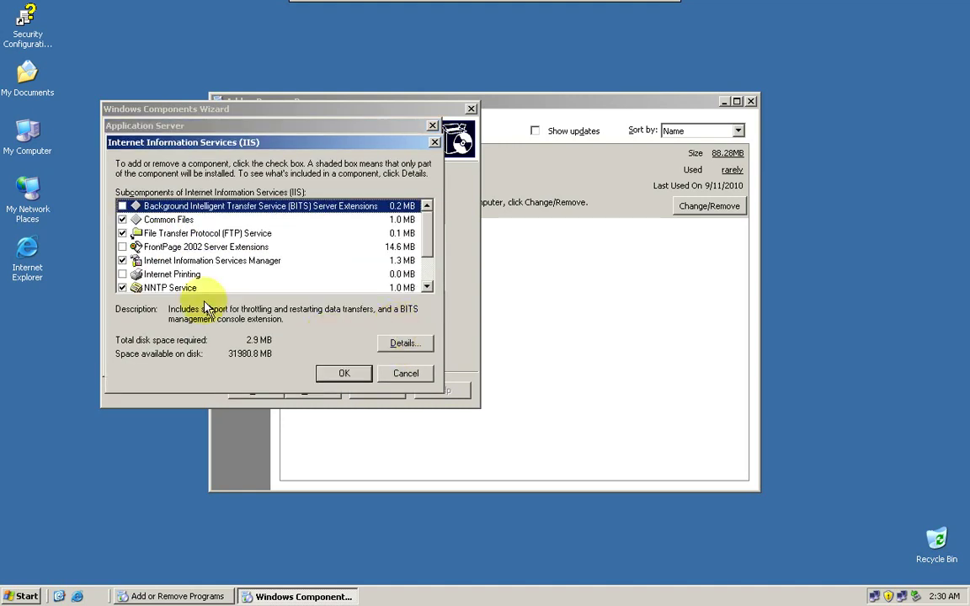
{"action": "left_click", "coordinate": [169, 234]}
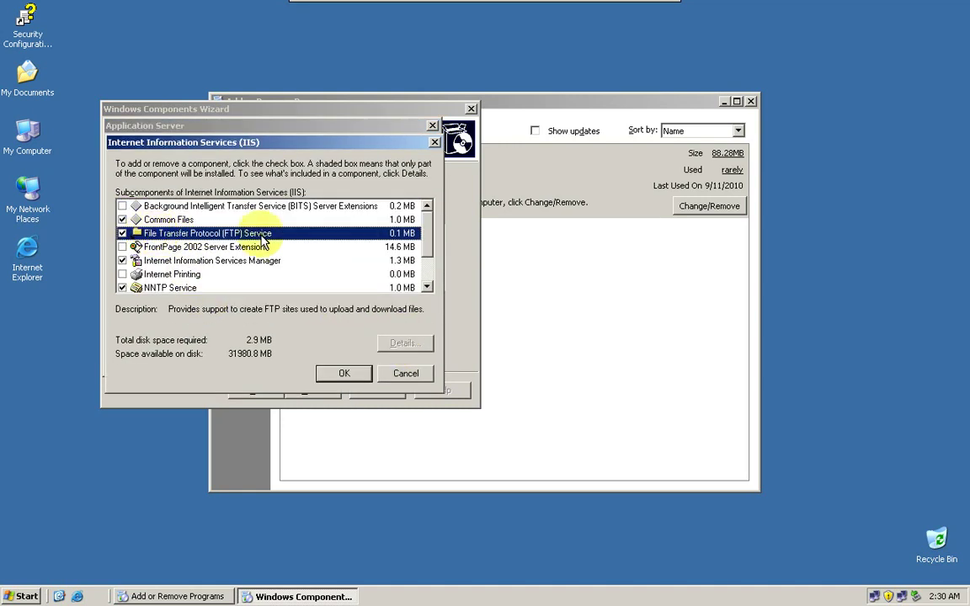
{"action": "left_click", "coordinate": [343, 373]}
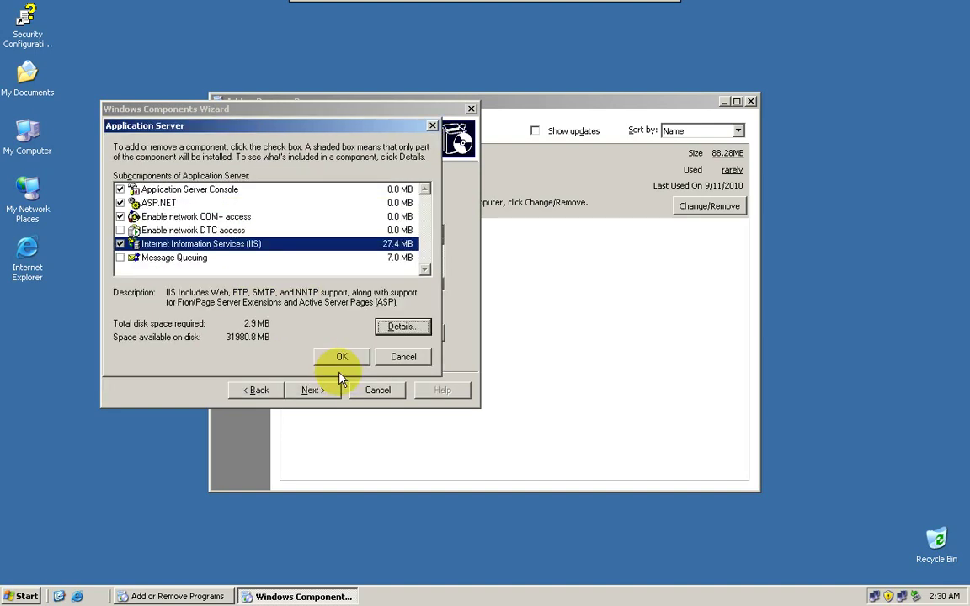
{"action": "left_click", "coordinate": [340, 359]}
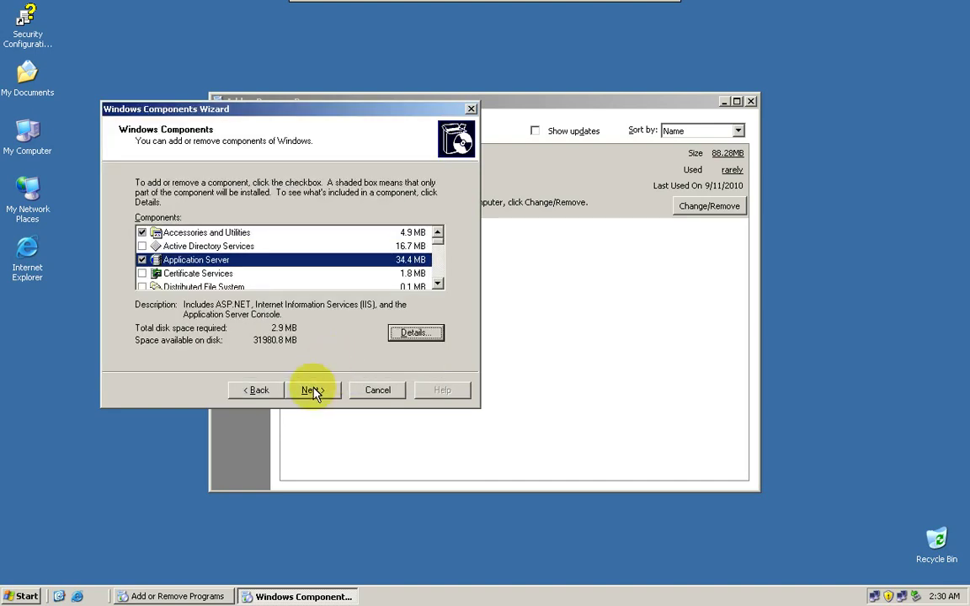
{"action": "left_click", "coordinate": [360, 391]}
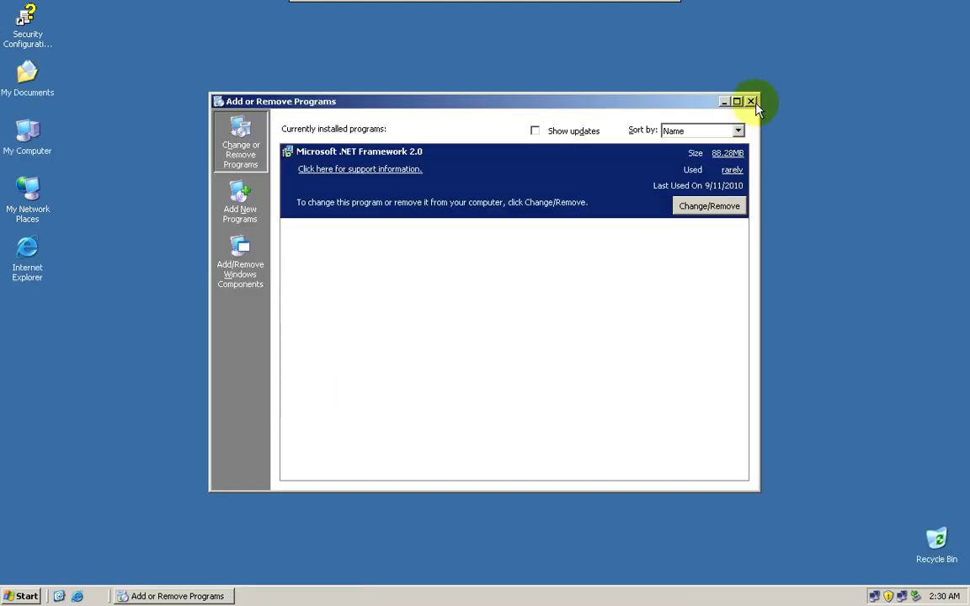
{"action": "left_click", "coordinate": [751, 101]}
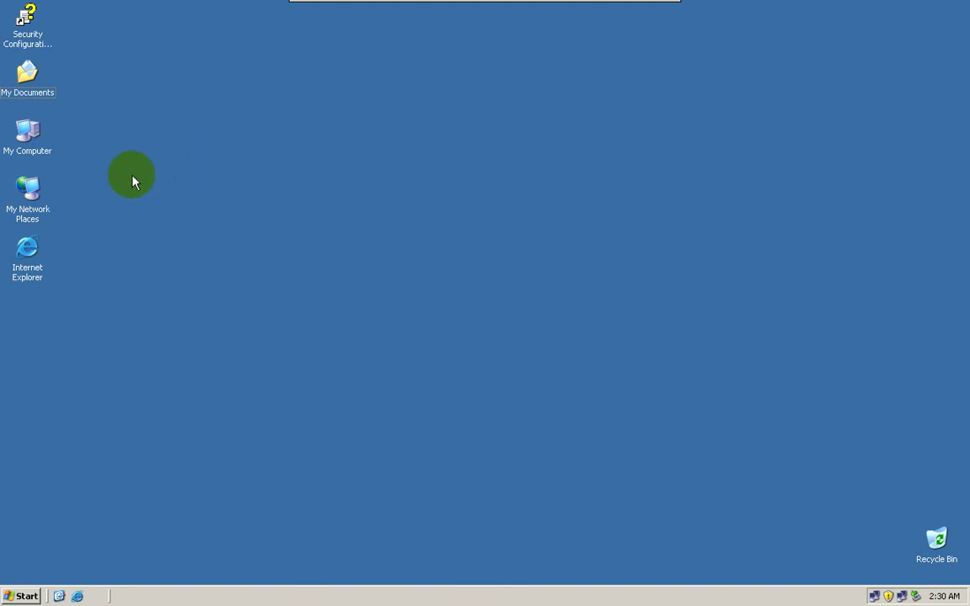
- View the contents of the My FTP Site folder on drive C and return to the drive's root
{"action": "double_click", "coordinate": [21, 142]}
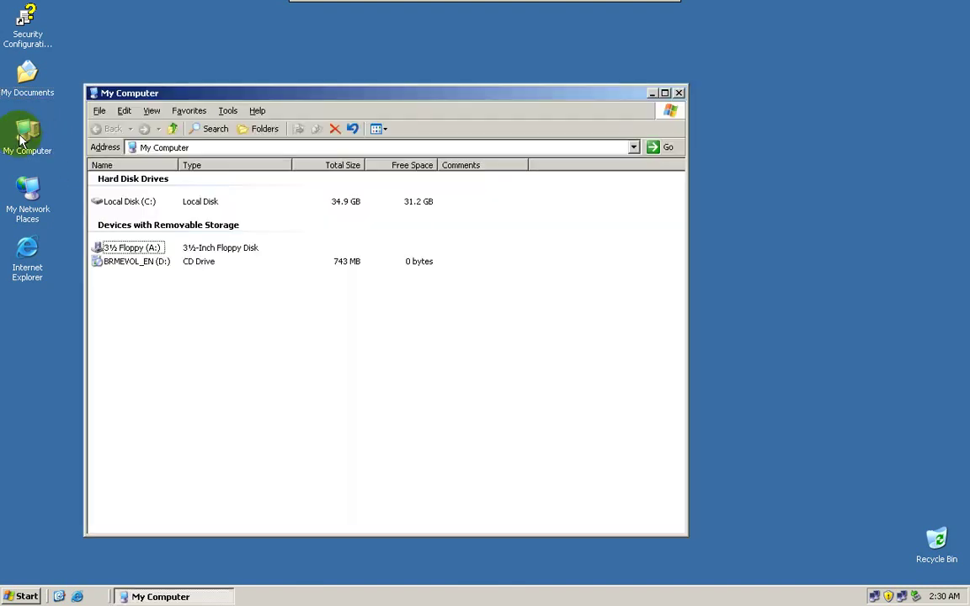
{"action": "double_click", "coordinate": [124, 206]}
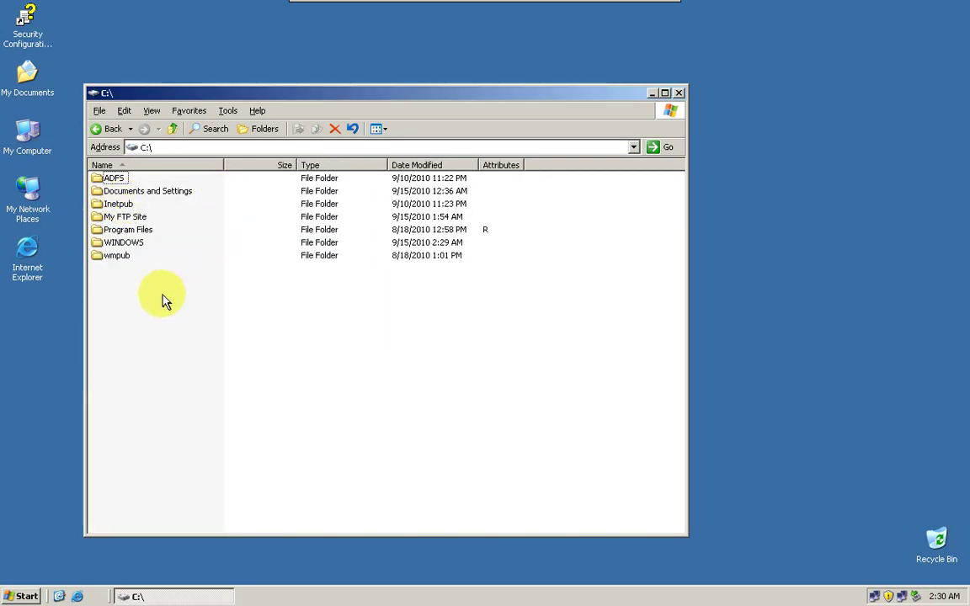
{"action": "double_click", "coordinate": [122, 218]}
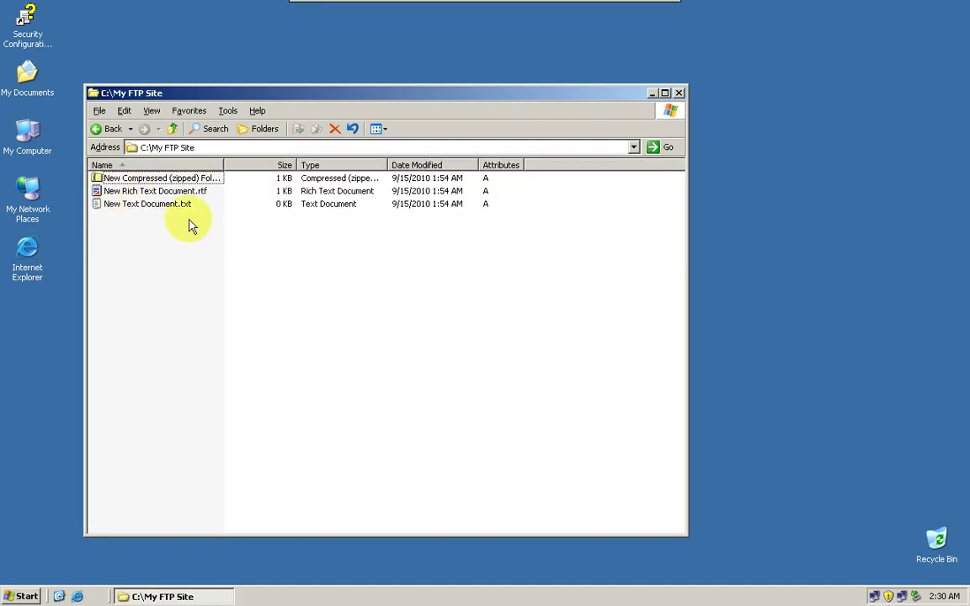
{"action": "left_click", "coordinate": [110, 128]}
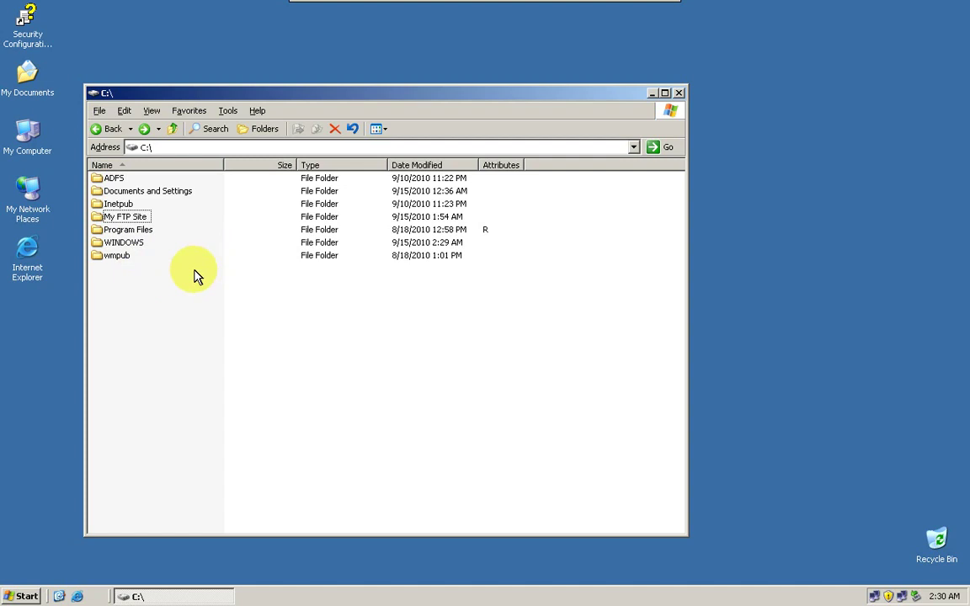
- Open the security permissions in the properties of the My FTP Site folder
{"action": "left_click", "coordinate": [121, 219]}
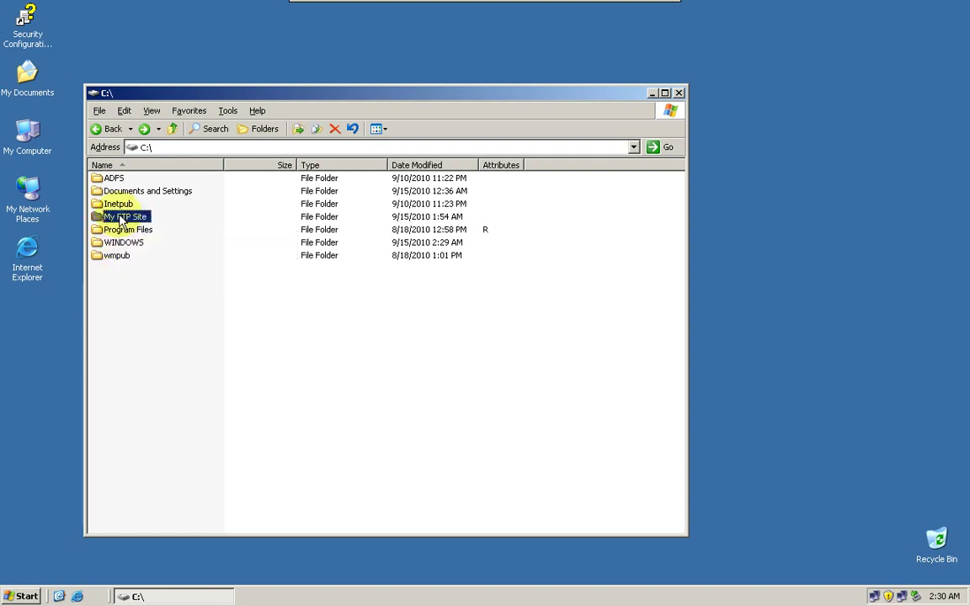
{"action": "right_click", "coordinate": [120, 221]}
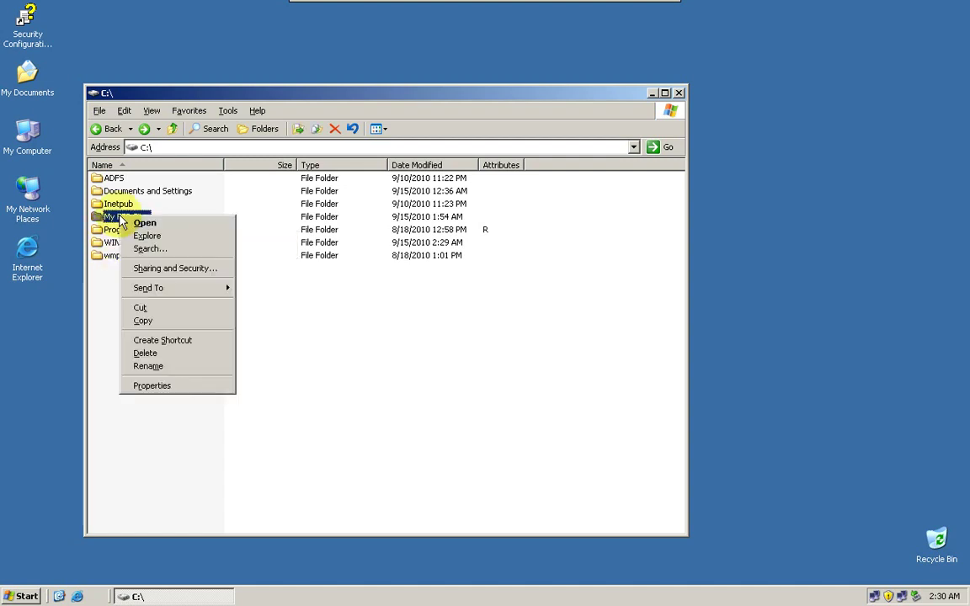
{"action": "left_click", "coordinate": [173, 386]}
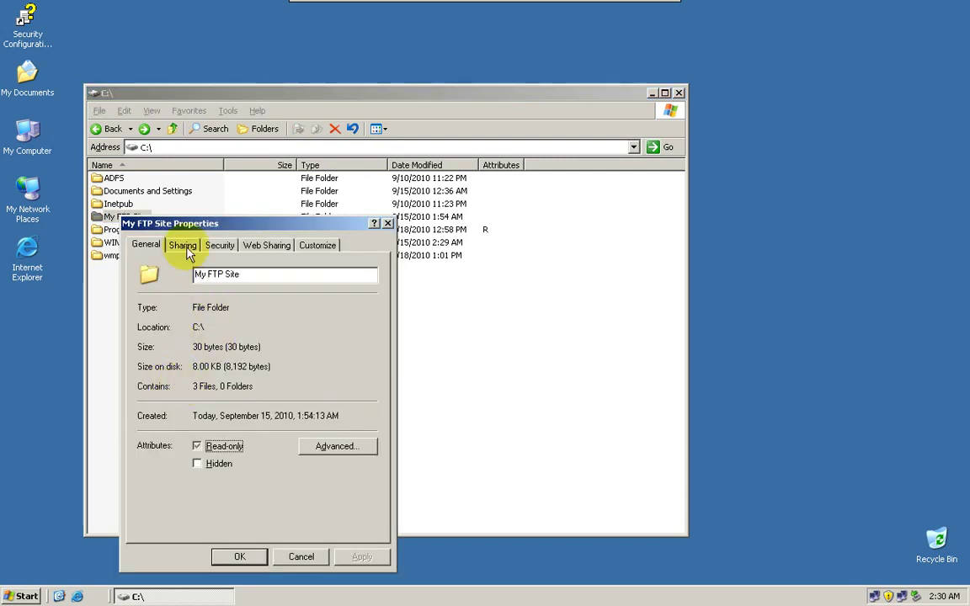
{"action": "left_click", "coordinate": [218, 250]}
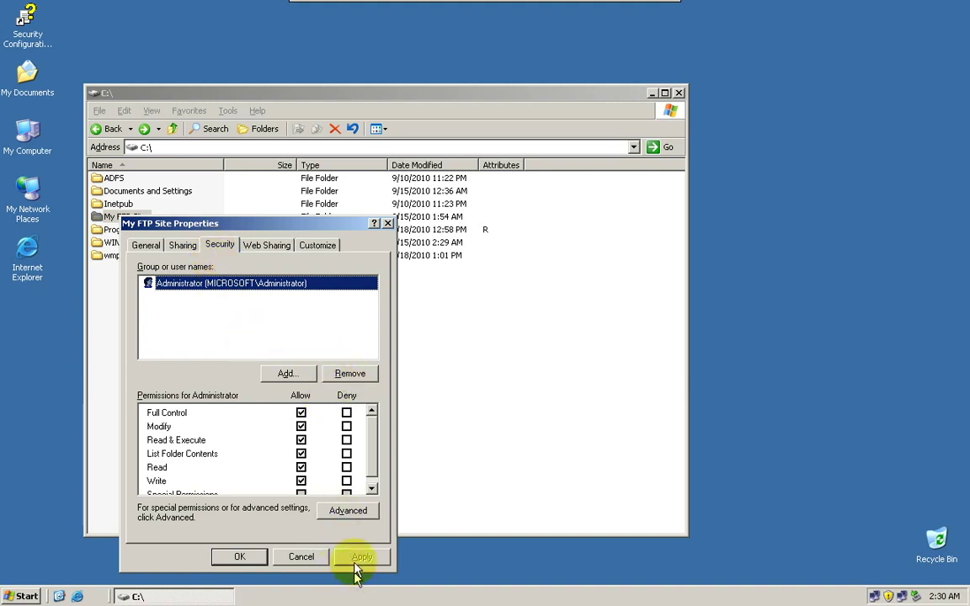
- Allow inheritable permissions from the parent to propagate to the My FTP Site folder
{"action": "left_click", "coordinate": [341, 510]}
{"action": "left_click", "coordinate": [236, 461]}
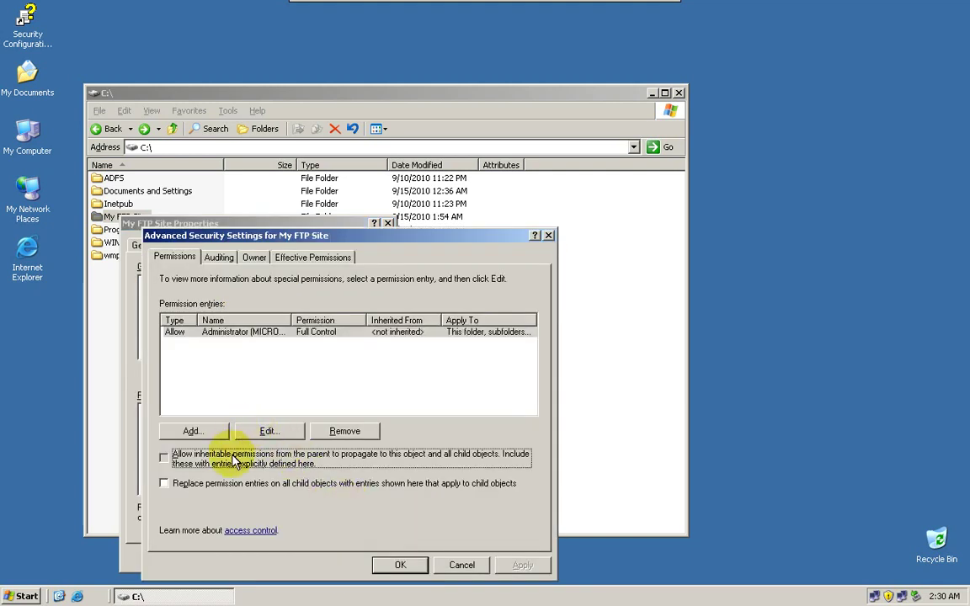
{"action": "left_click", "coordinate": [399, 565]}
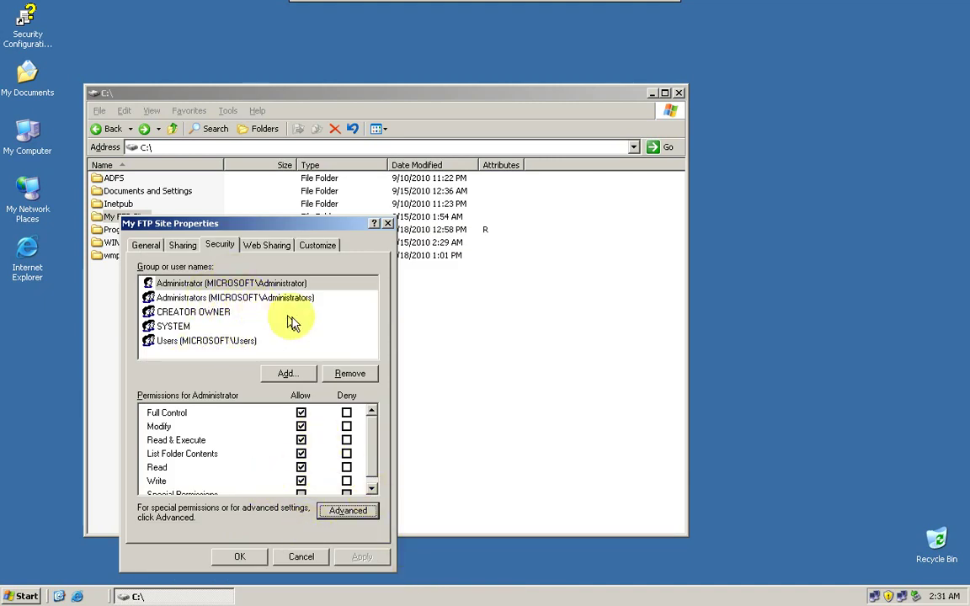
- Stop My FTP Site from inheriting parent permissions and remove the inherited permission entries
{"action": "left_click", "coordinate": [345, 511]}
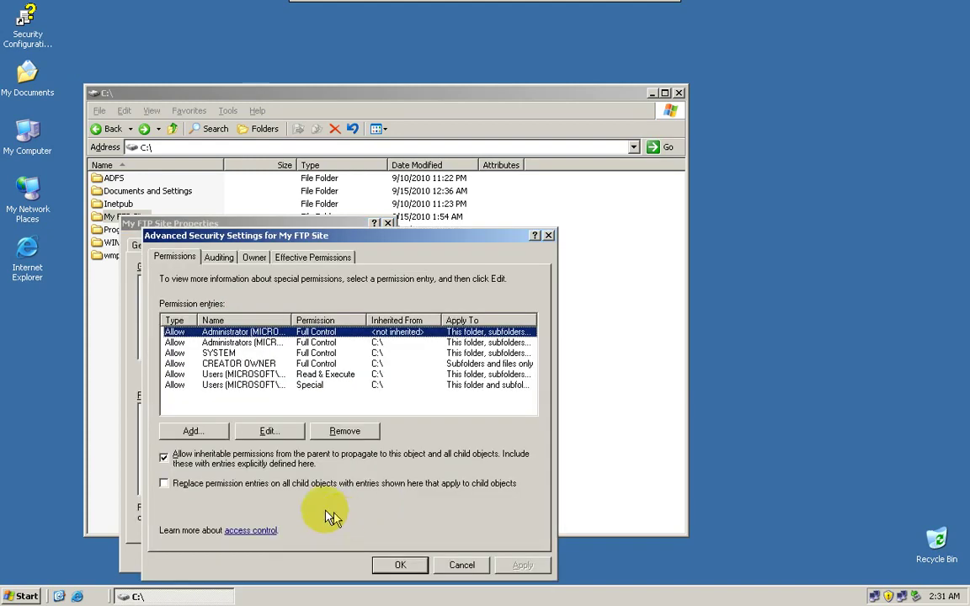
{"action": "left_click", "coordinate": [203, 464]}
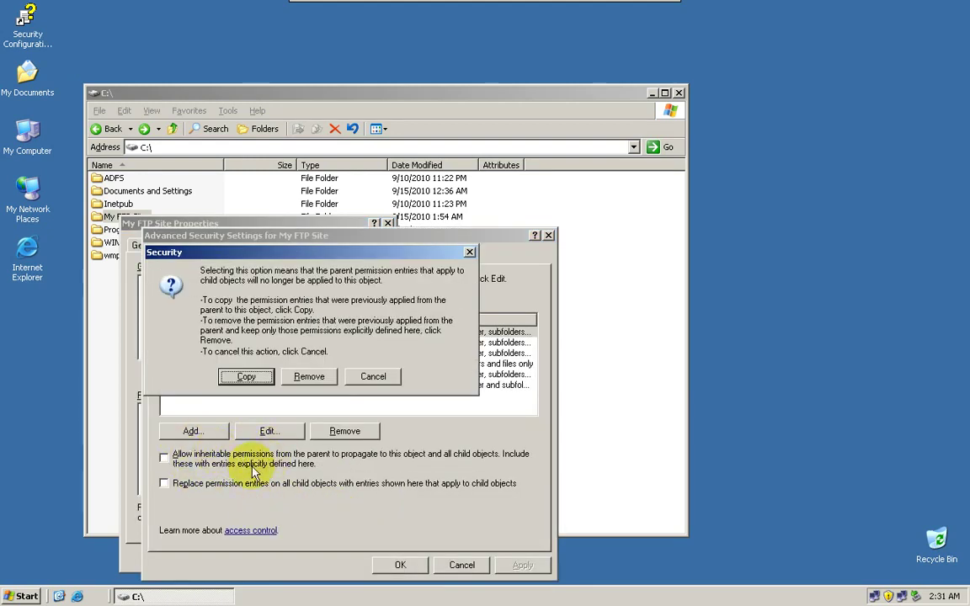
{"action": "left_click", "coordinate": [310, 379]}
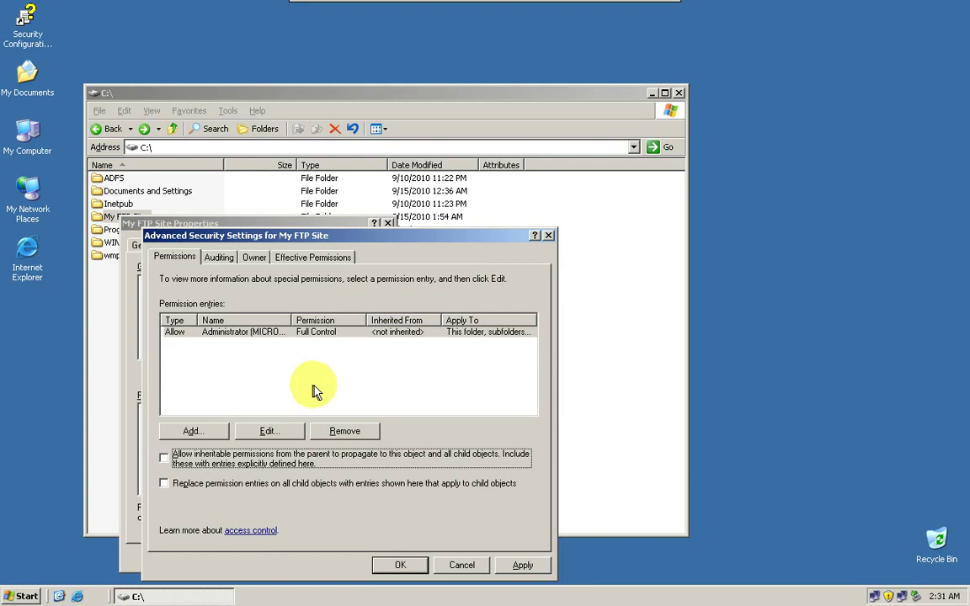
{"action": "left_click", "coordinate": [400, 565]}
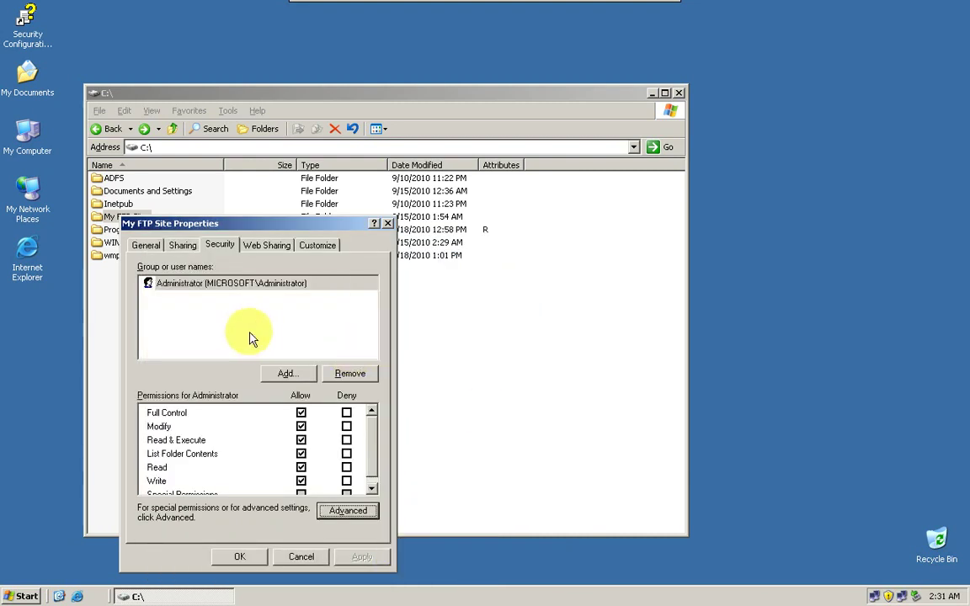
- Remove the Administrator entry from the folder's permissions and add the Administrator account again
{"action": "left_click", "coordinate": [234, 284]}
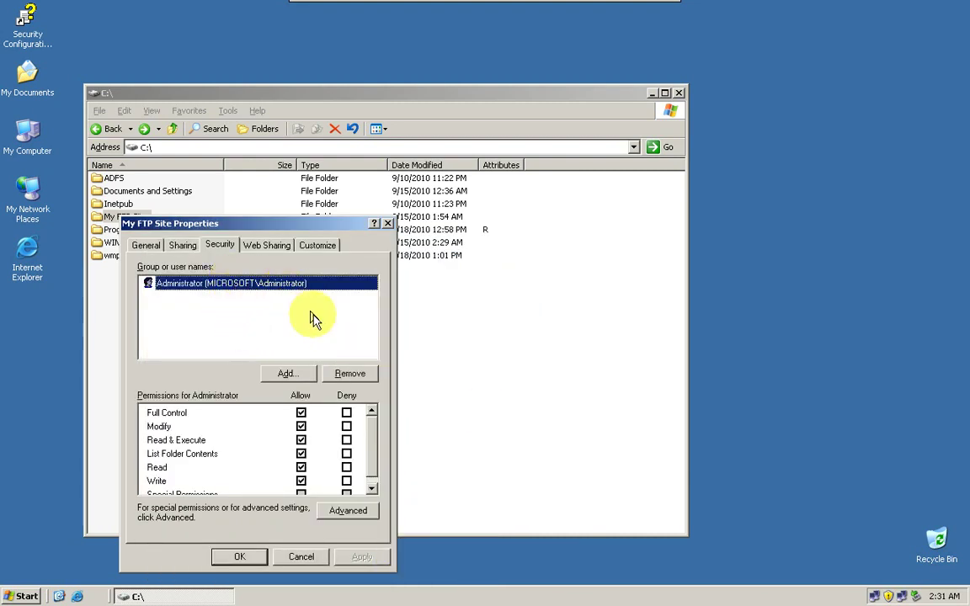
{"action": "left_click", "coordinate": [348, 373]}
{"action": "left_click", "coordinate": [288, 373]}
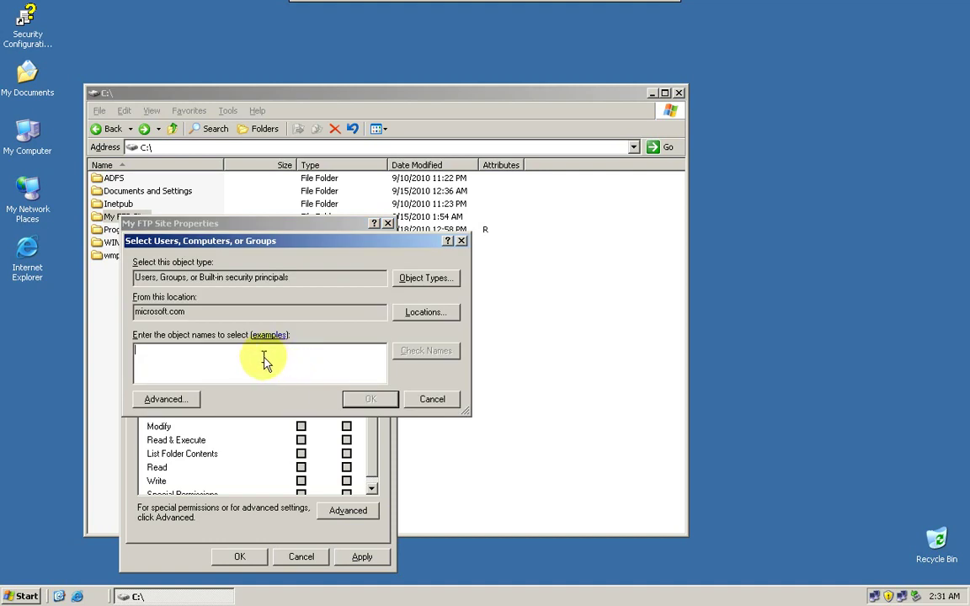
{"action": "type", "text": "Admin"}
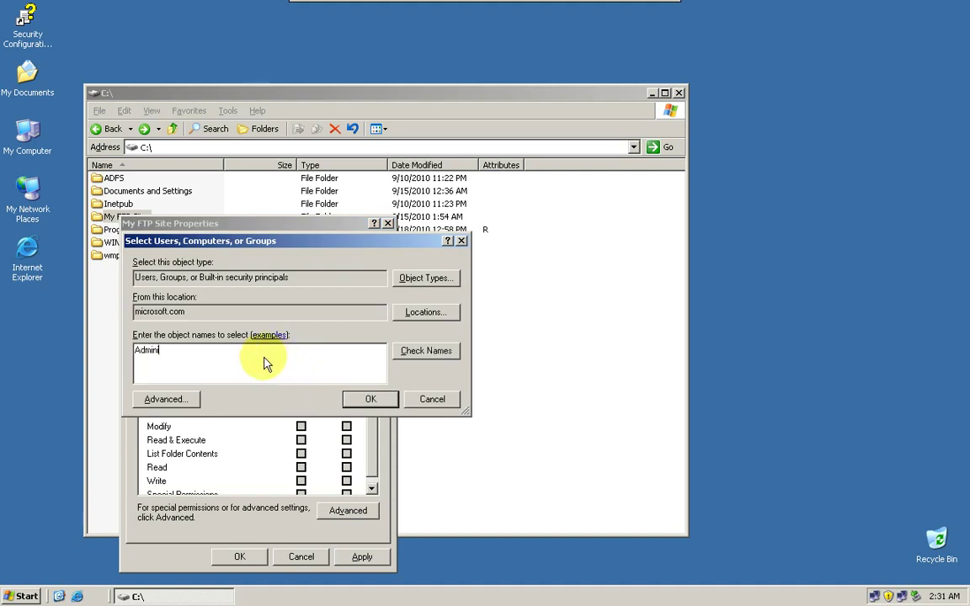
{"action": "type", "text": "istrator"}
{"action": "key", "text": "Return"}
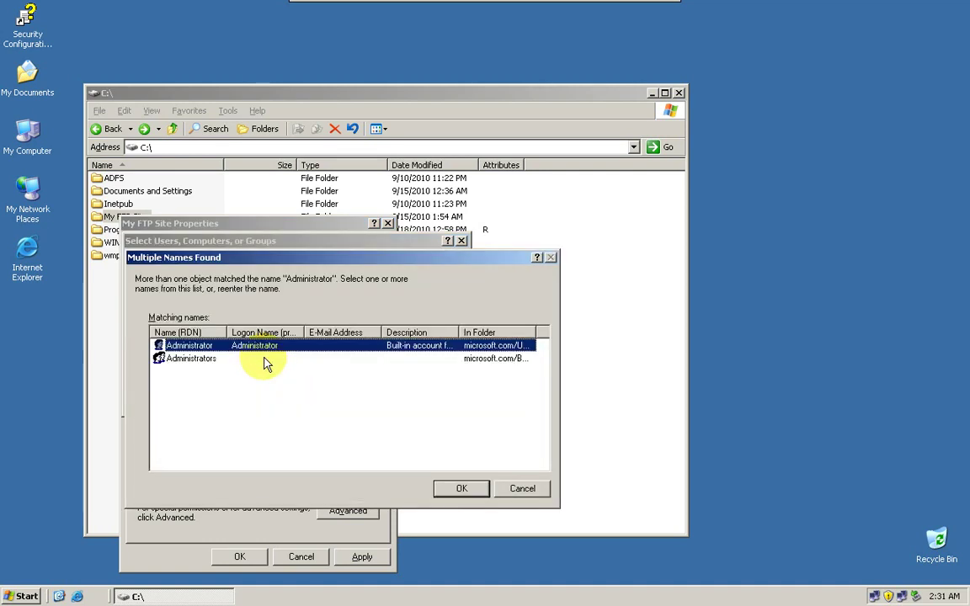
{"action": "left_click", "coordinate": [460, 488]}
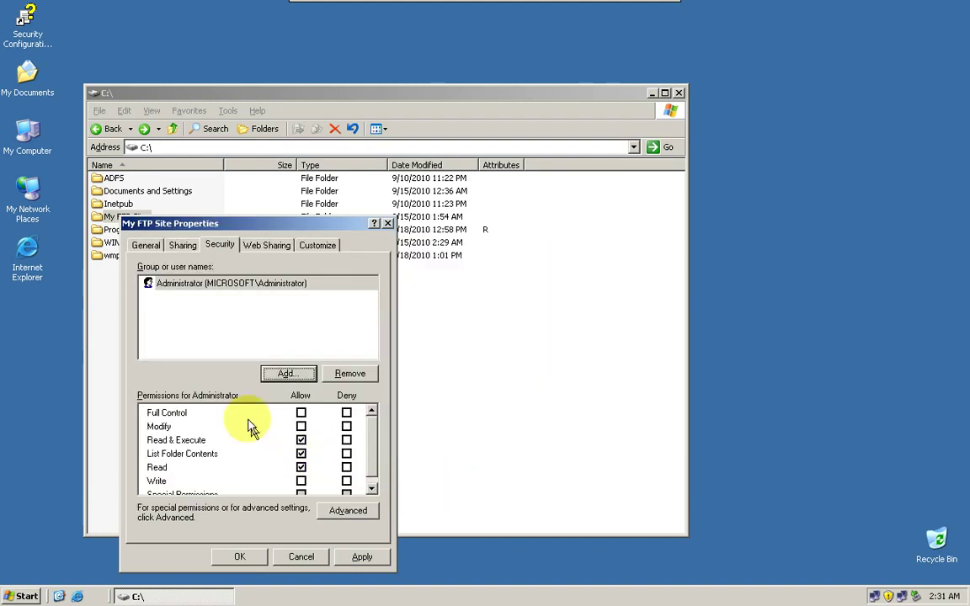
- Allow Administrator Full Control of My FTP Site, apply the permissions and close the folder's properties
{"action": "left_click", "coordinate": [301, 412]}
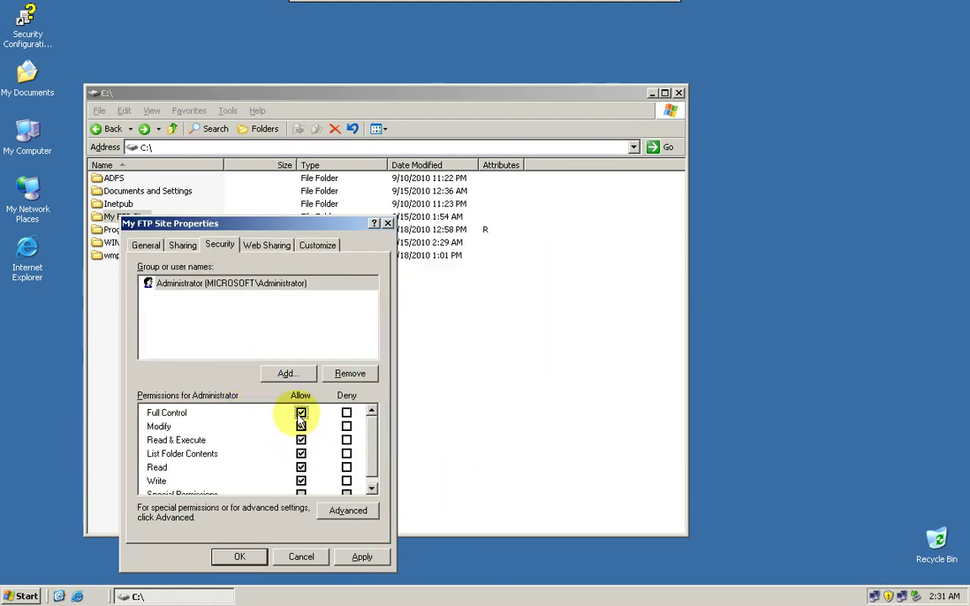
{"action": "left_click", "coordinate": [362, 558]}
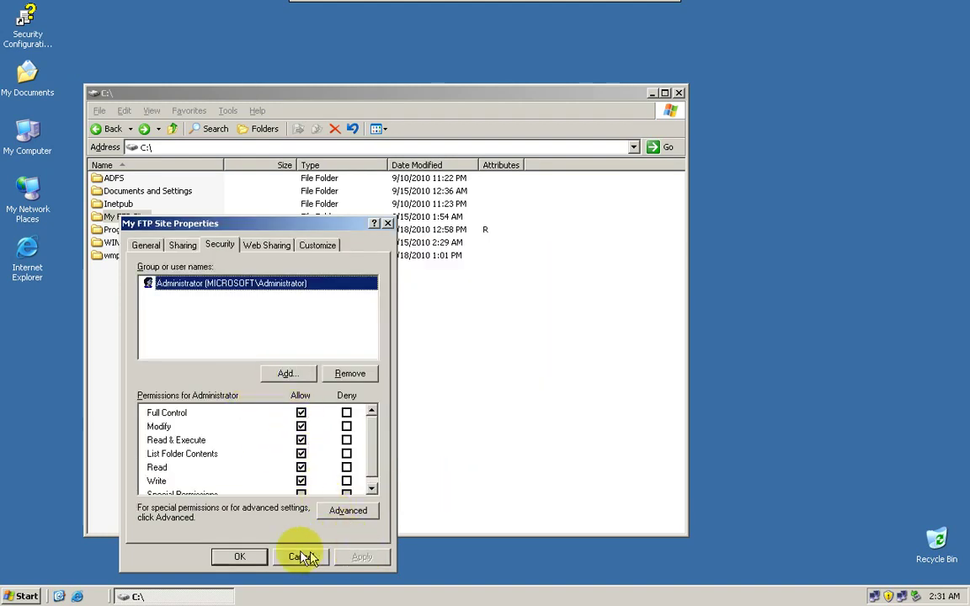
{"action": "left_click", "coordinate": [239, 556]}
{"action": "left_click", "coordinate": [296, 328]}
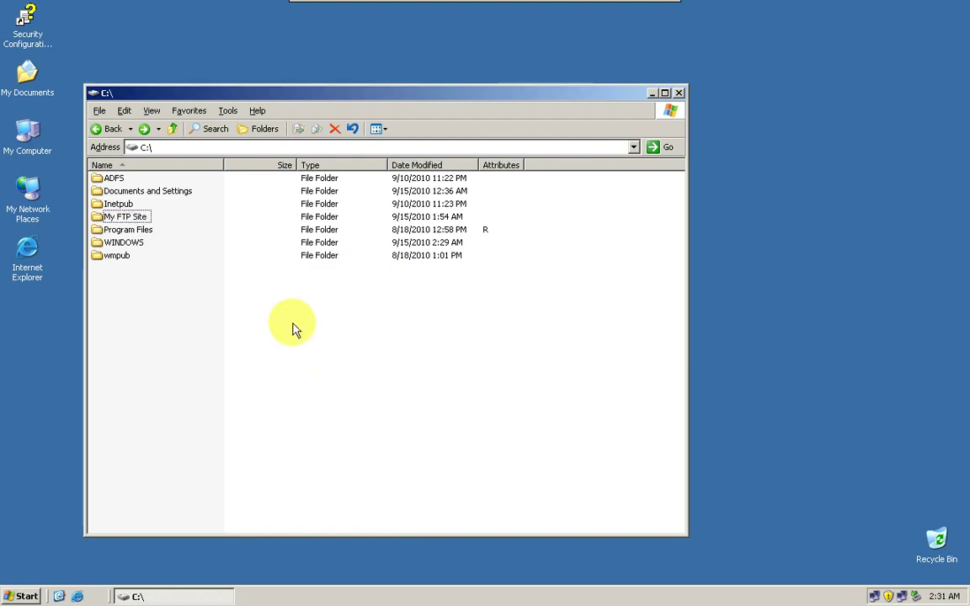
- Minimize the C:\ folder window, open Internet Information Services (IIS) Manager, and widen its window and console tree
{"action": "left_click", "coordinate": [651, 93]}
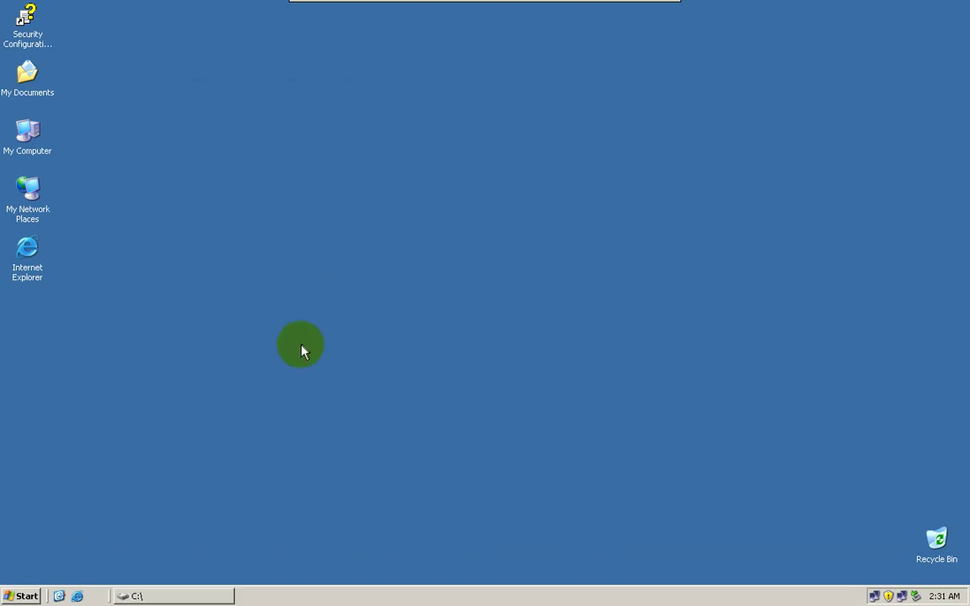
{"action": "left_click", "coordinate": [26, 595]}
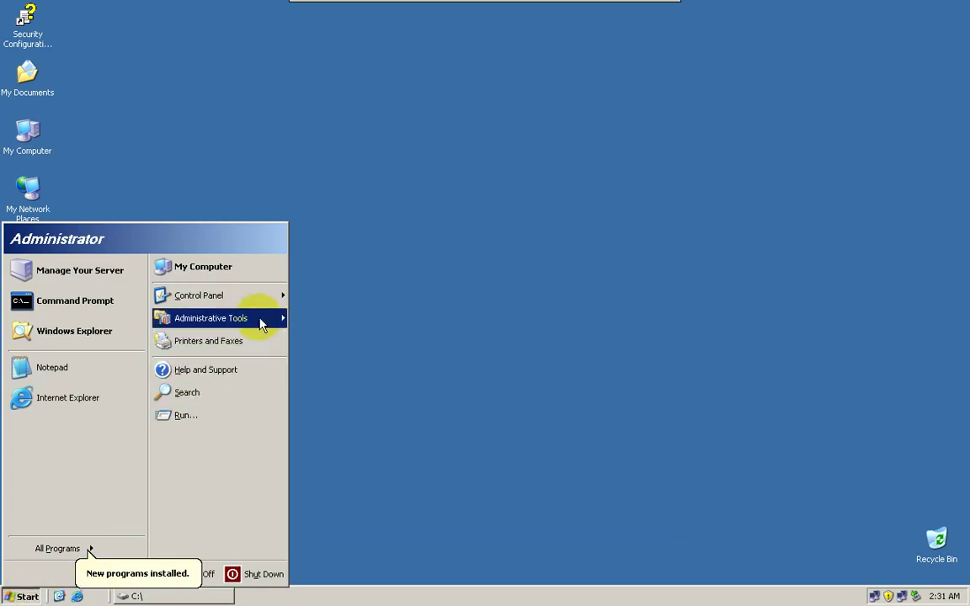
{"action": "mouse_move", "coordinate": [260, 321]}
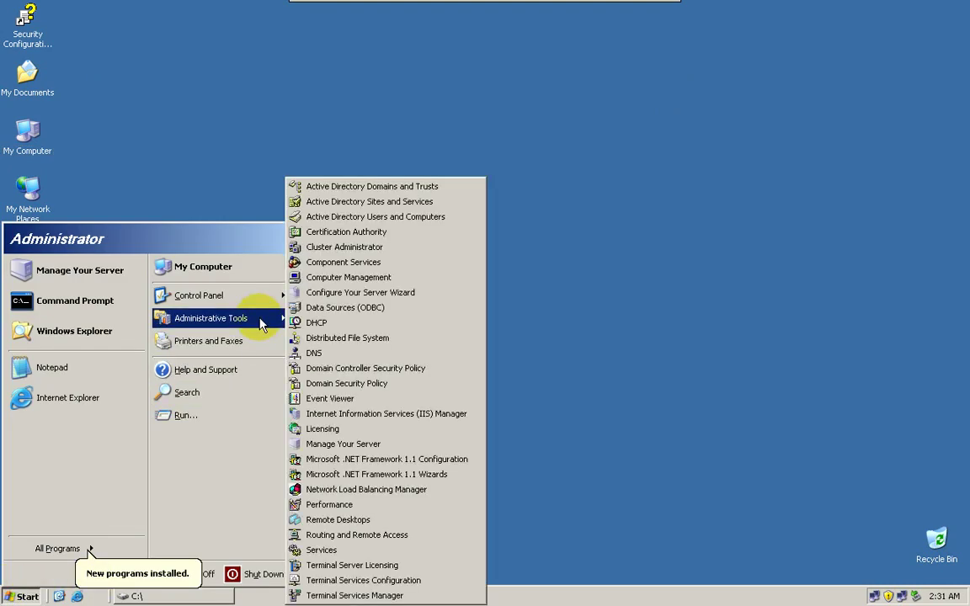
{"action": "left_click", "coordinate": [408, 414]}
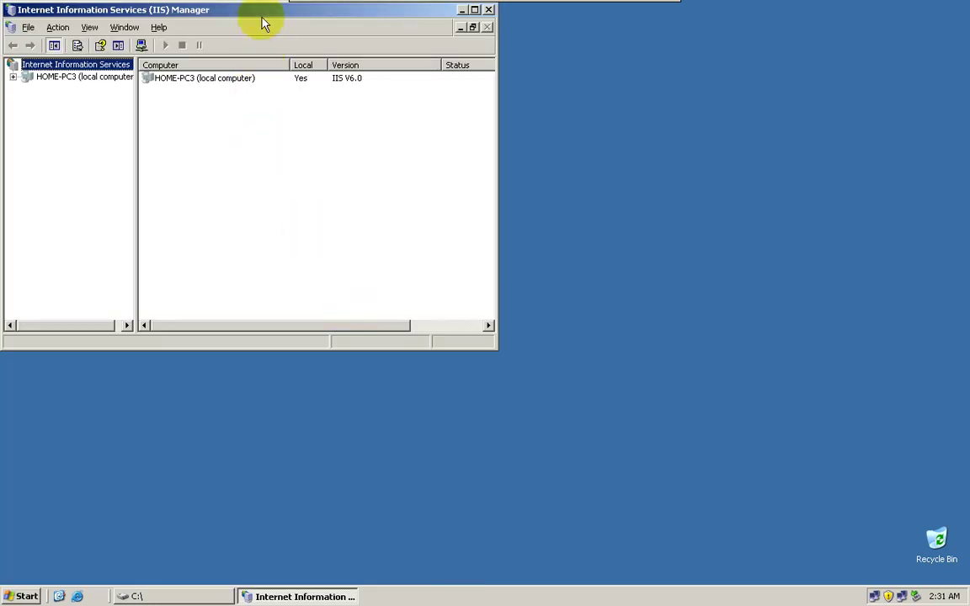
{"action": "left_click_drag", "start_coordinate": [273, 21], "coordinate": [428, 114]}
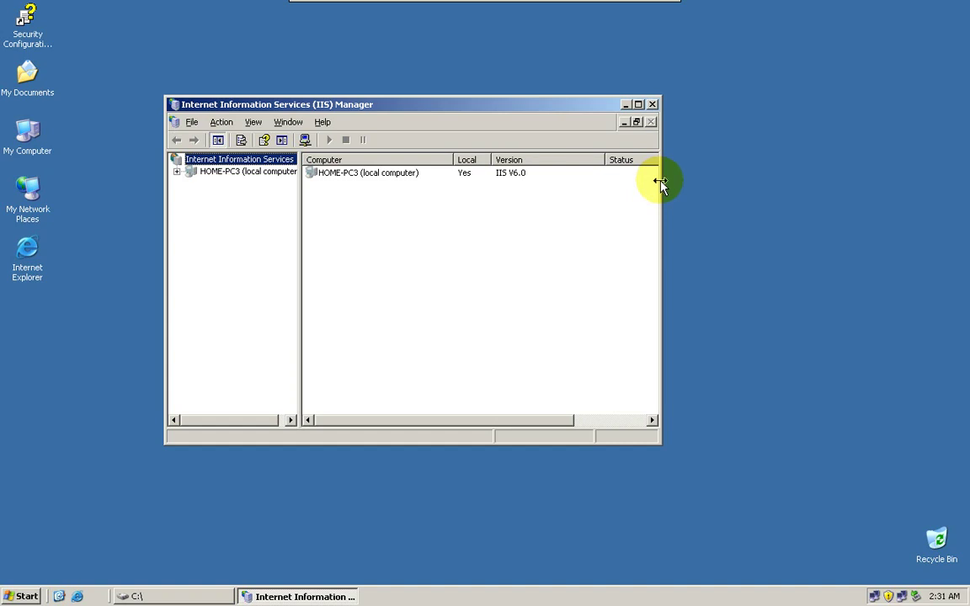
{"action": "left_click_drag", "start_coordinate": [658, 179], "coordinate": [885, 179]}
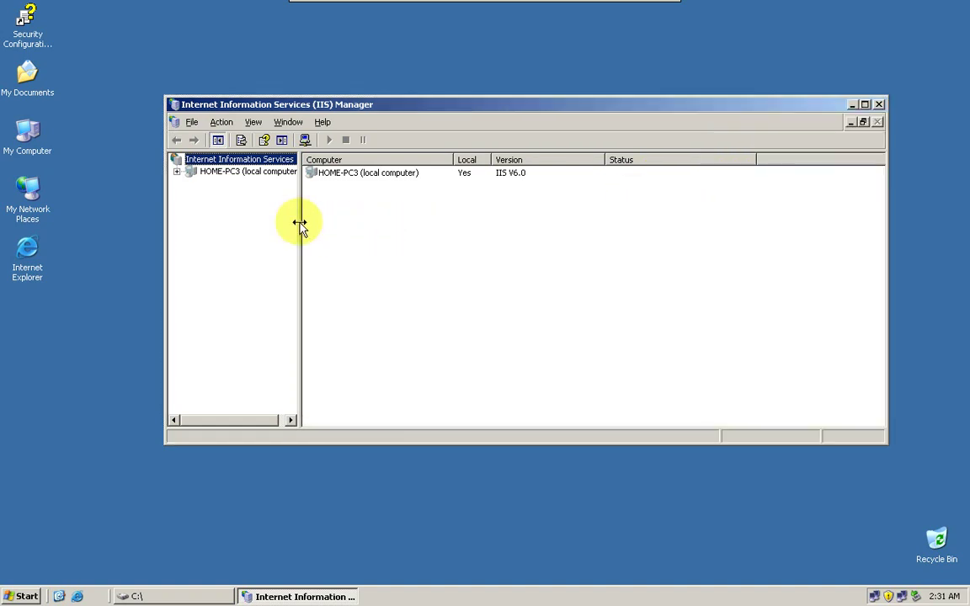
{"action": "left_click_drag", "start_coordinate": [300, 223], "coordinate": [383, 222]}
- Delete the existing FTP Server site from the local computer's FTP Sites
{"action": "left_click", "coordinate": [215, 172]}
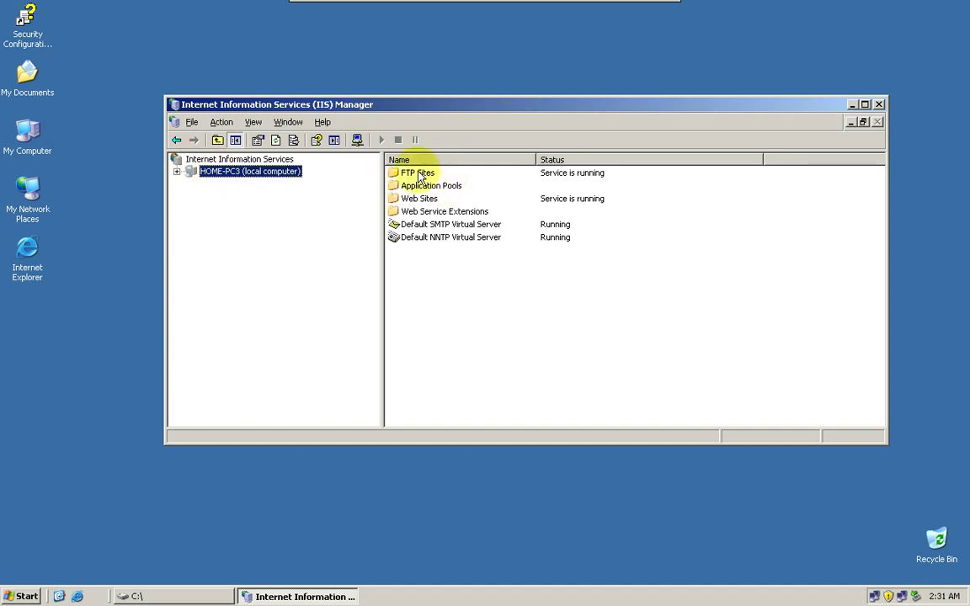
{"action": "double_click", "coordinate": [421, 174]}
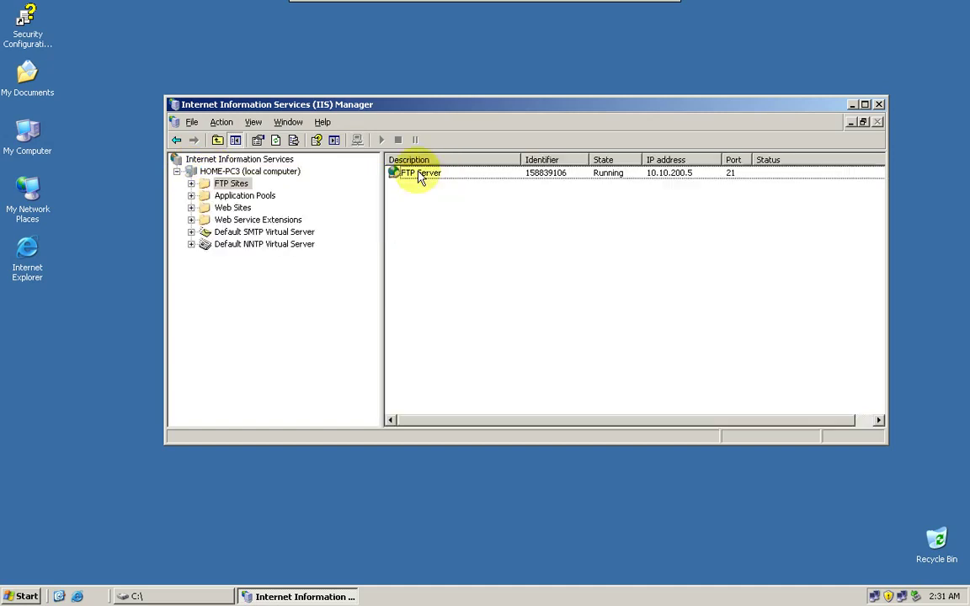
{"action": "left_click", "coordinate": [500, 177]}
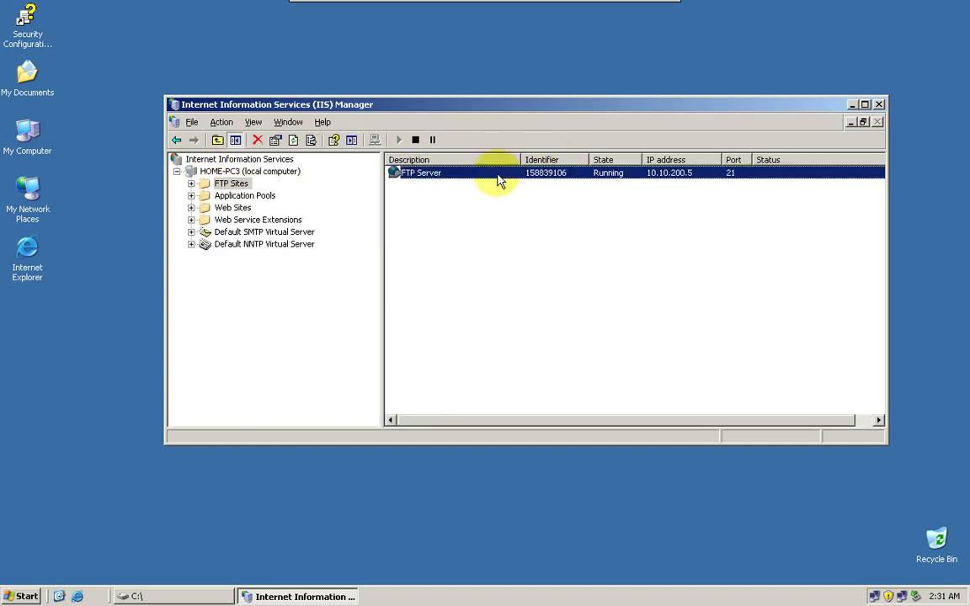
{"action": "right_click", "coordinate": [498, 176]}
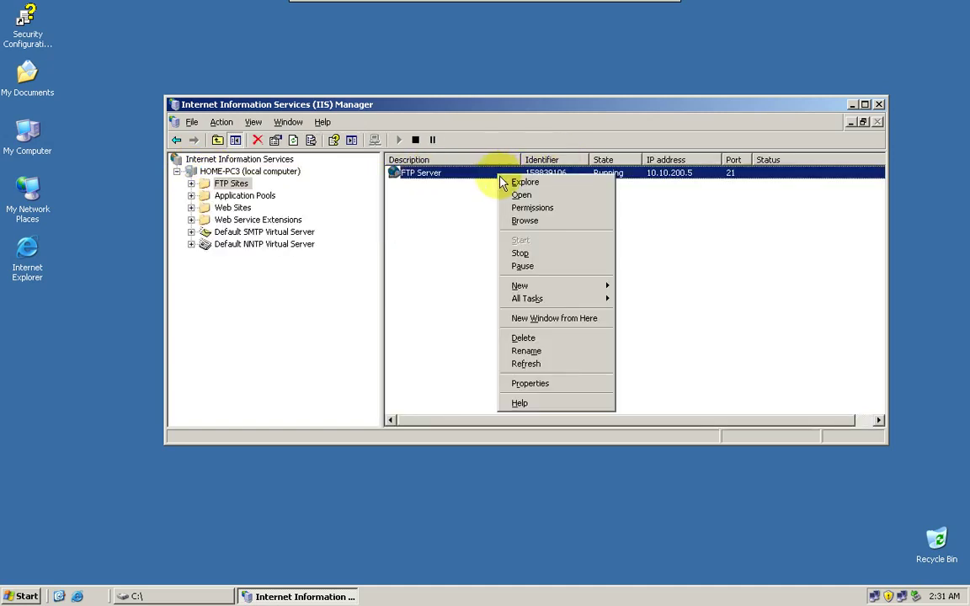
{"action": "left_click", "coordinate": [586, 340]}
{"action": "left_click", "coordinate": [449, 336]}
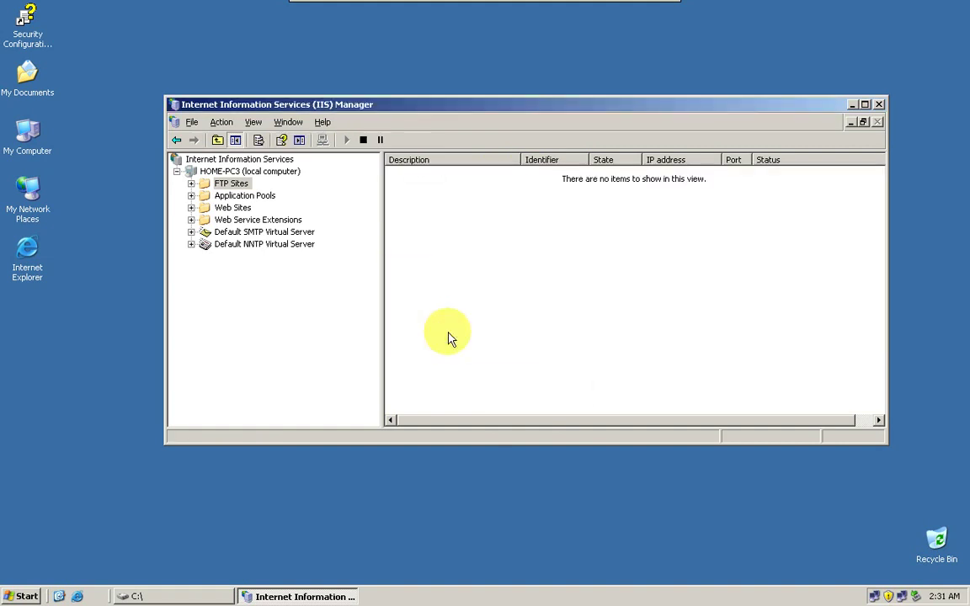
- Start creating a new FTP site with the wizard and give it the description "FTP server"
{"action": "right_click", "coordinate": [427, 213]}
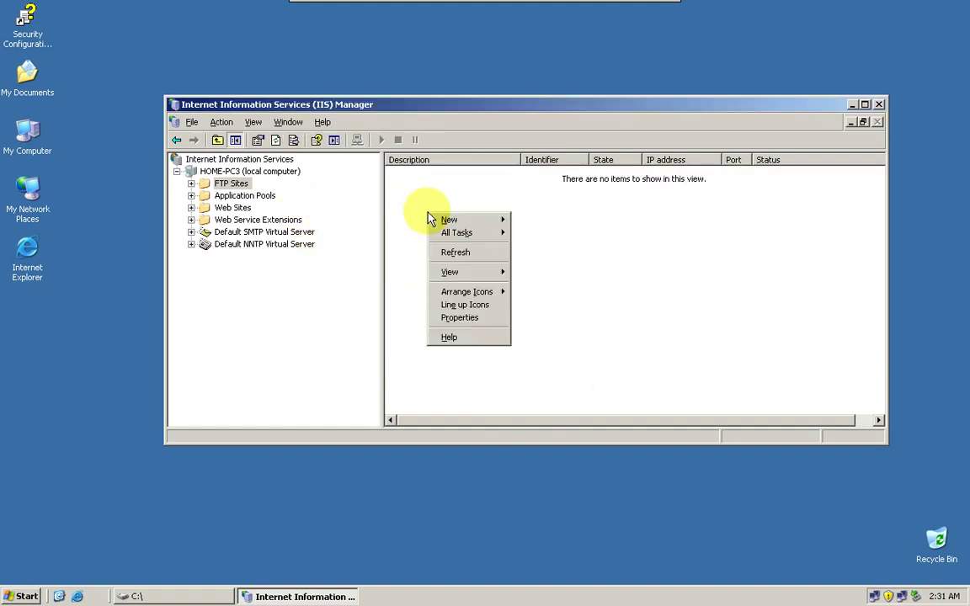
{"action": "mouse_move", "coordinate": [462, 224]}
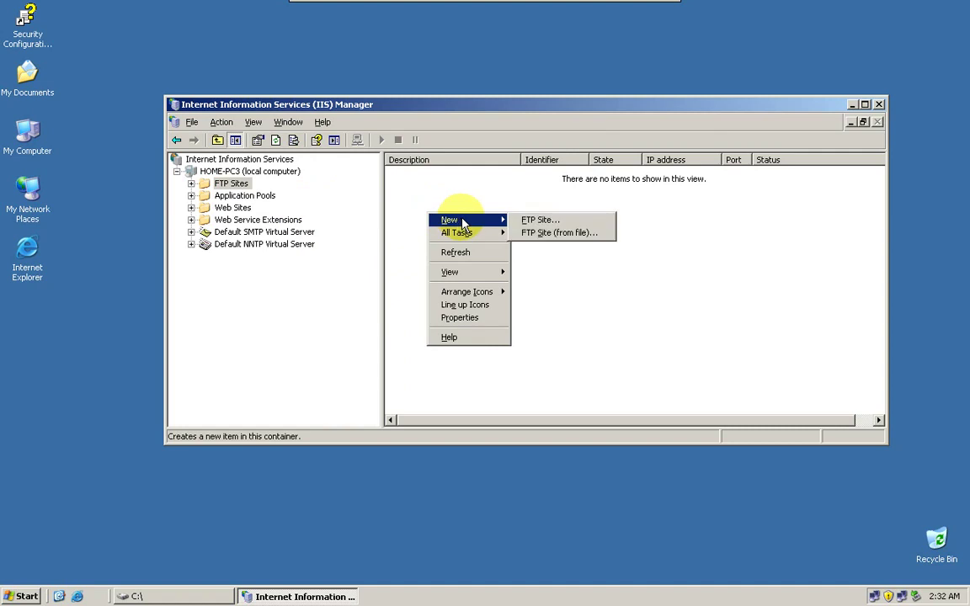
{"action": "right_click", "coordinate": [484, 345]}
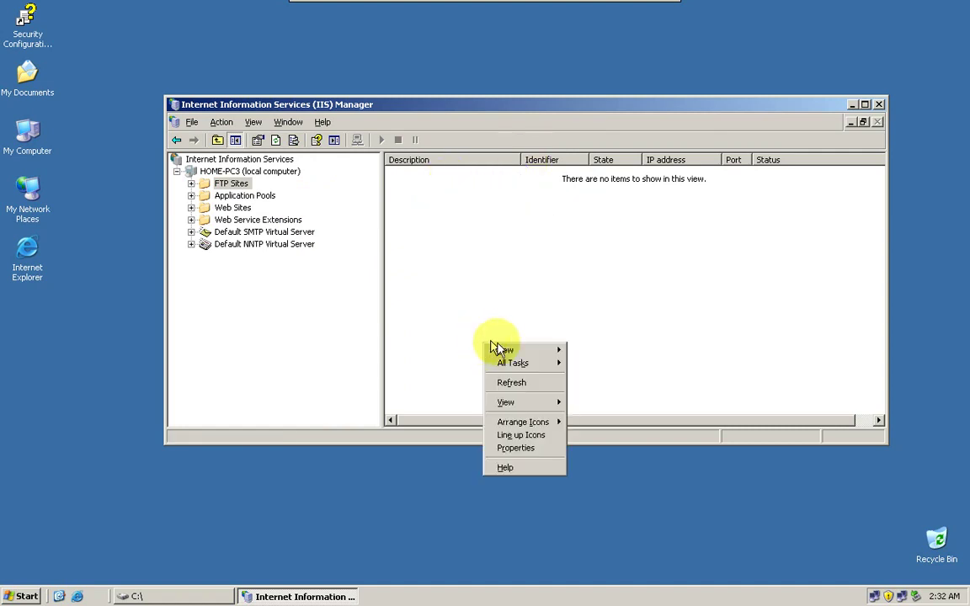
{"action": "mouse_move", "coordinate": [542, 350]}
{"action": "left_click", "coordinate": [597, 353]}
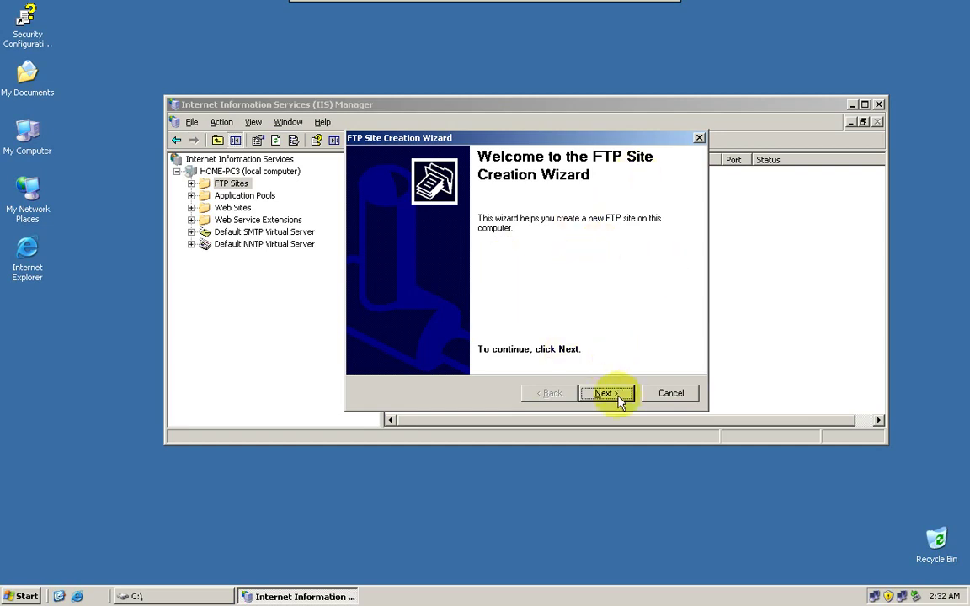
{"action": "left_click", "coordinate": [606, 393]}
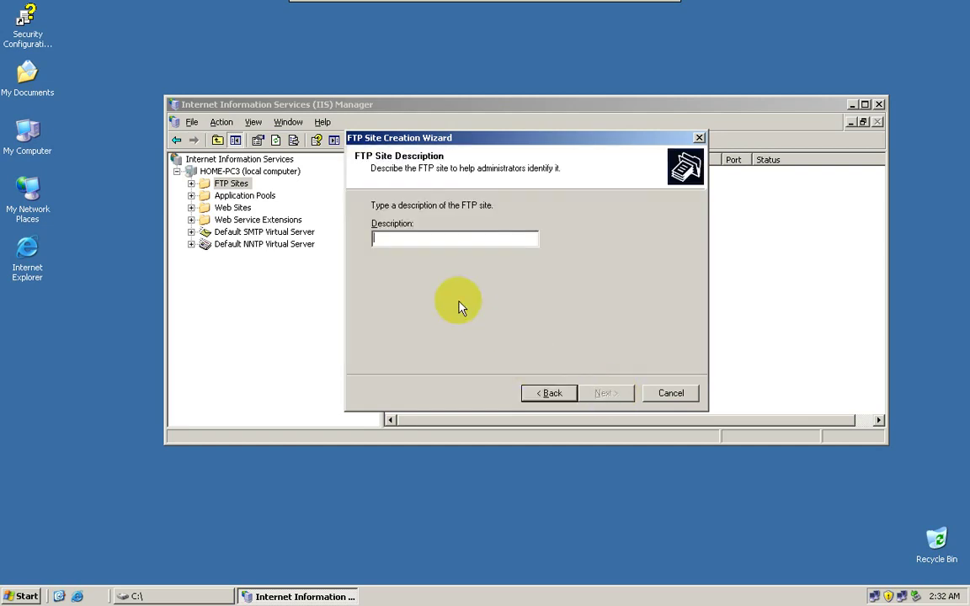
{"action": "type", "text": "f"}
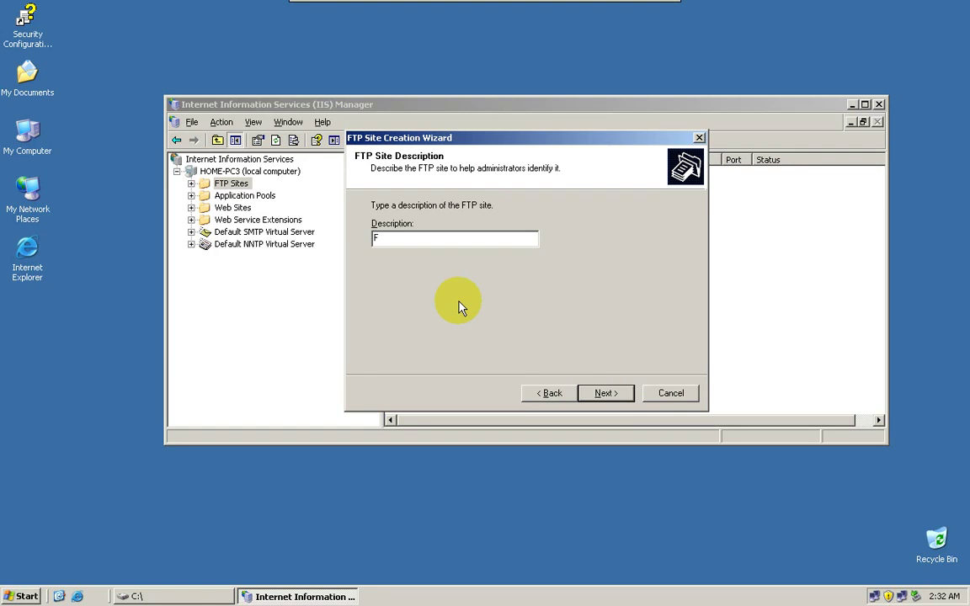
{"action": "key", "text": "BackSpace"}
{"action": "type", "text": "FTP server"}
{"action": "key", "text": "Return"}
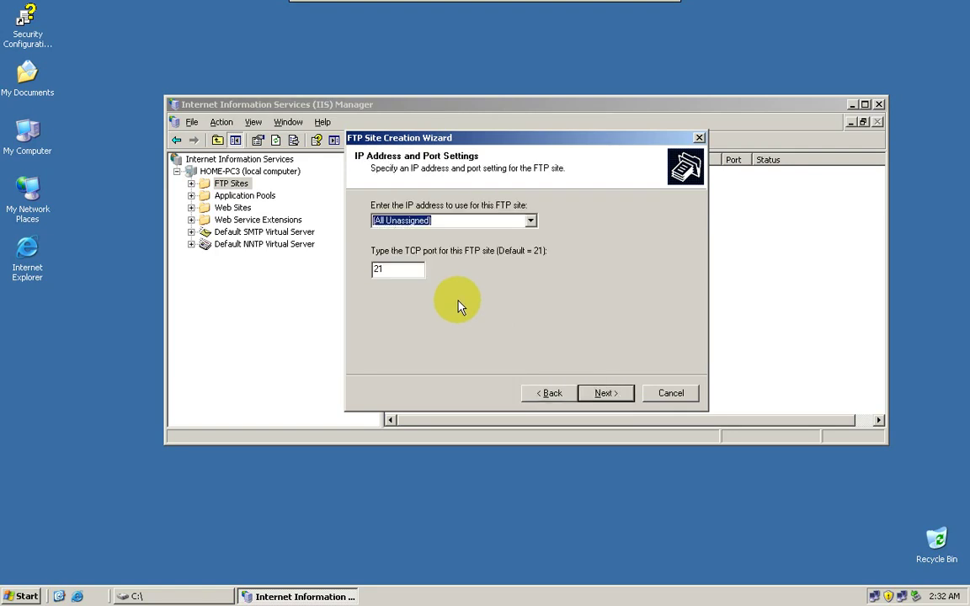
- Assign the FTP site IP address 10.10.200.5 on TCP port 21 and keep the Do not isolate users option
{"action": "left_click", "coordinate": [532, 221]}
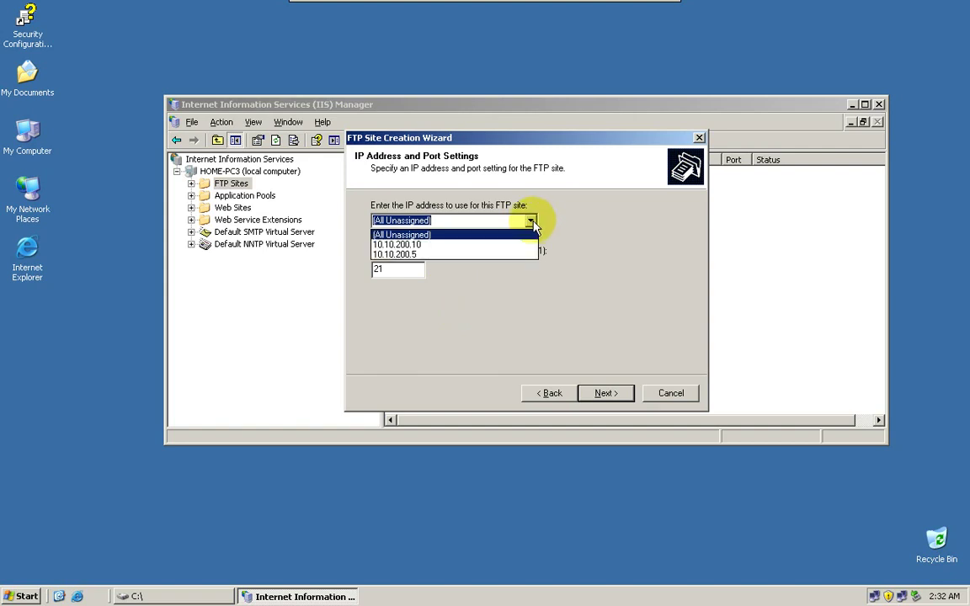
{"action": "left_click", "coordinate": [417, 255]}
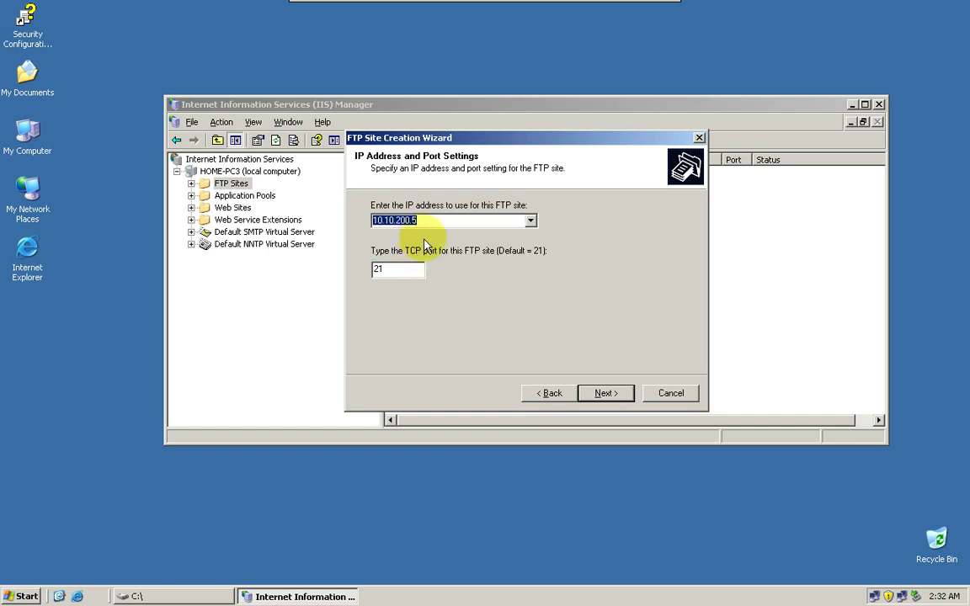
{"action": "left_click", "coordinate": [414, 271]}
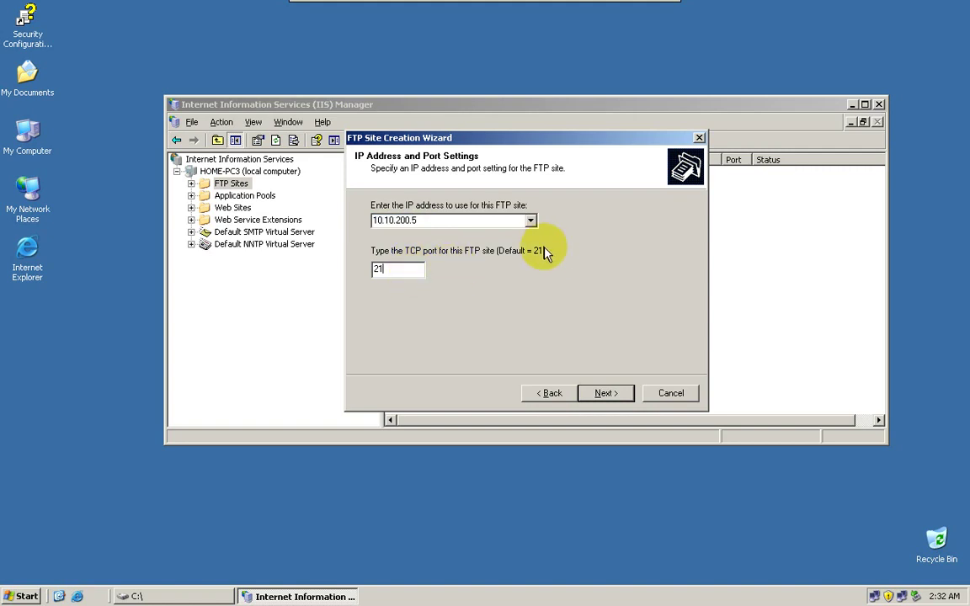
{"action": "left_click", "coordinate": [617, 396]}
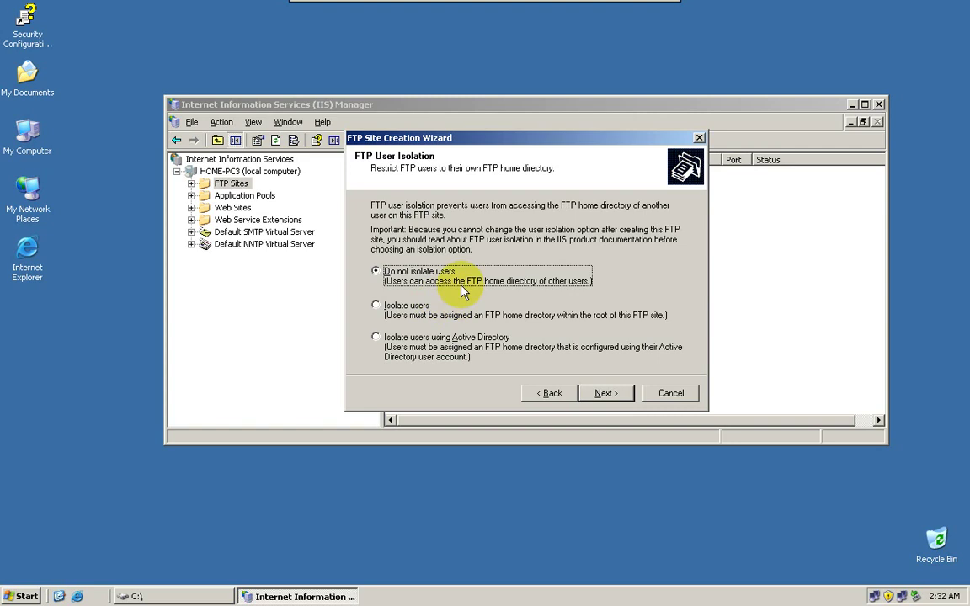
{"action": "left_click", "coordinate": [621, 392]}
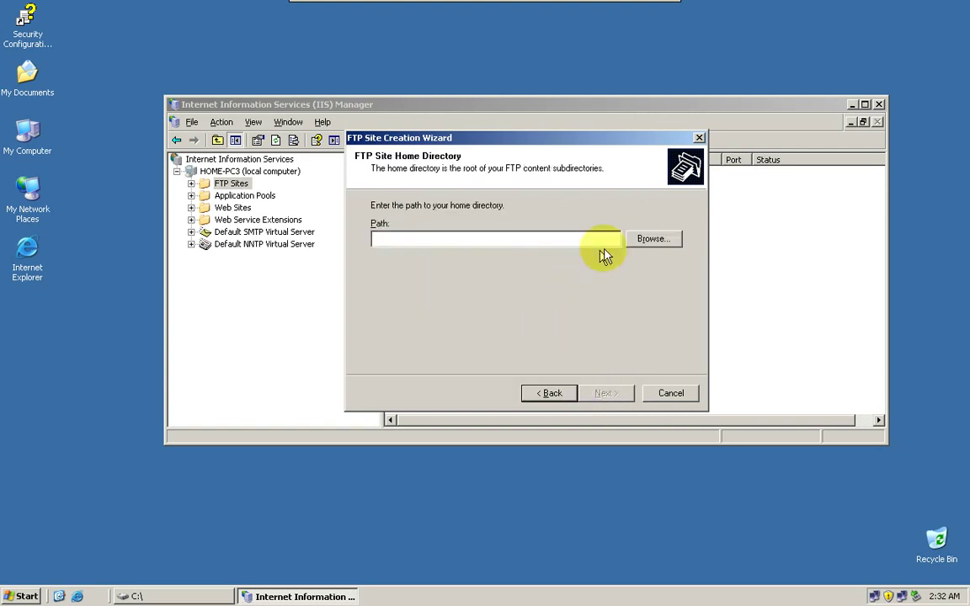
- Choose the My FTP Site folder on Local Disk (C:) as the FTP site's home directory
{"action": "left_click", "coordinate": [644, 239]}
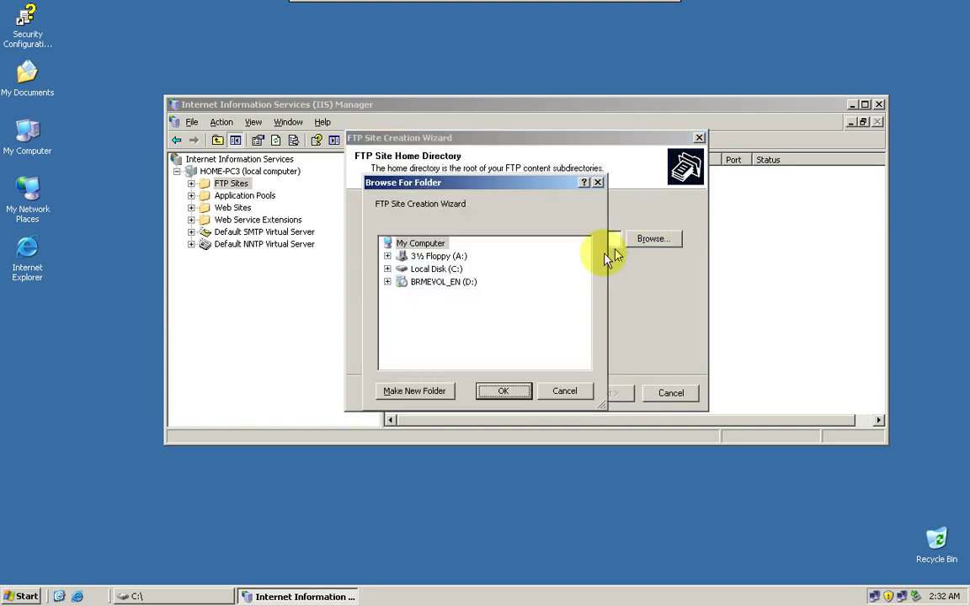
{"action": "left_click", "coordinate": [387, 269]}
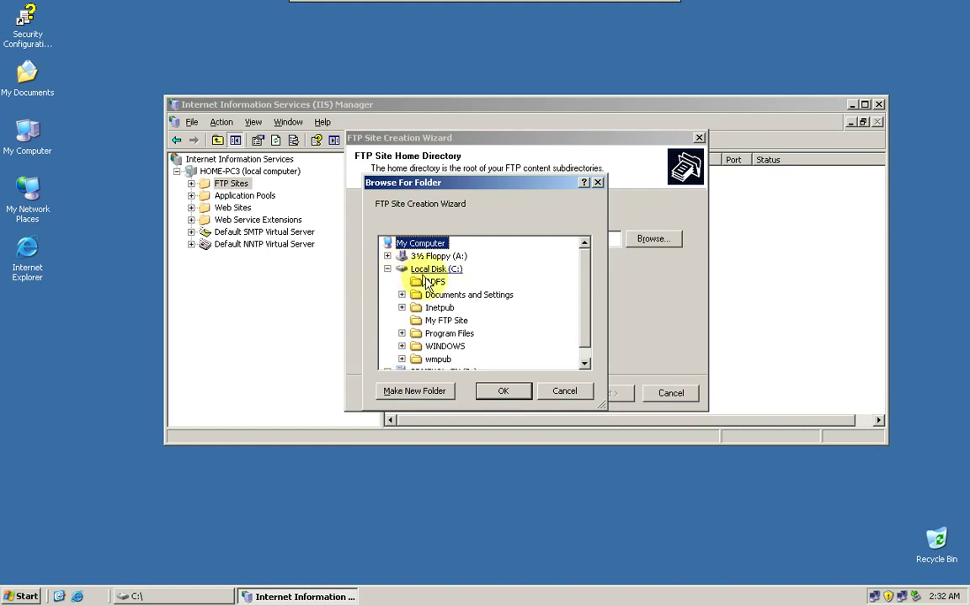
{"action": "left_click", "coordinate": [442, 320]}
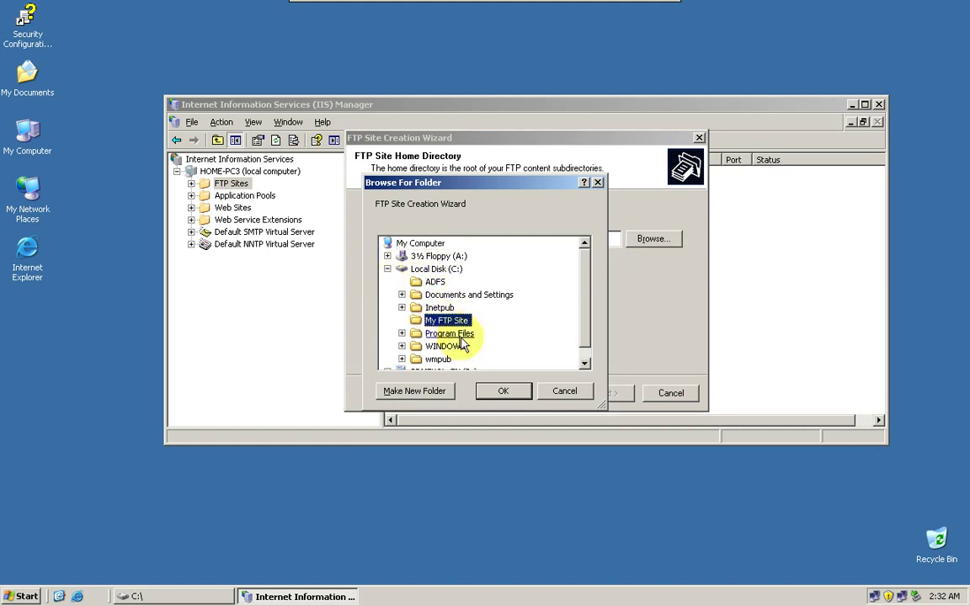
{"action": "left_click", "coordinate": [501, 393]}
{"action": "left_click", "coordinate": [604, 393]}
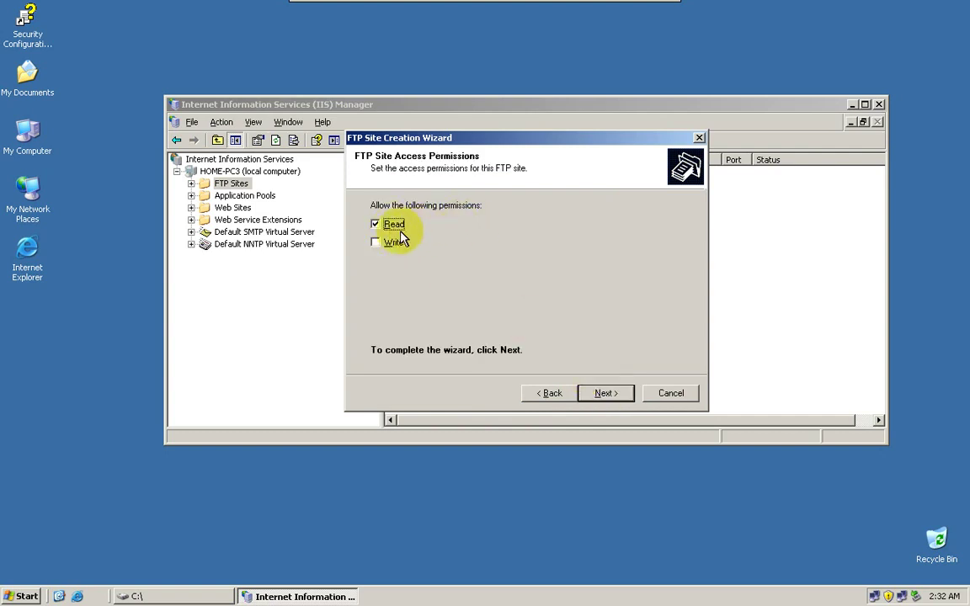
- Allow Write access in addition to Read for the FTP site and finish the creation wizard
{"action": "left_click", "coordinate": [383, 244]}
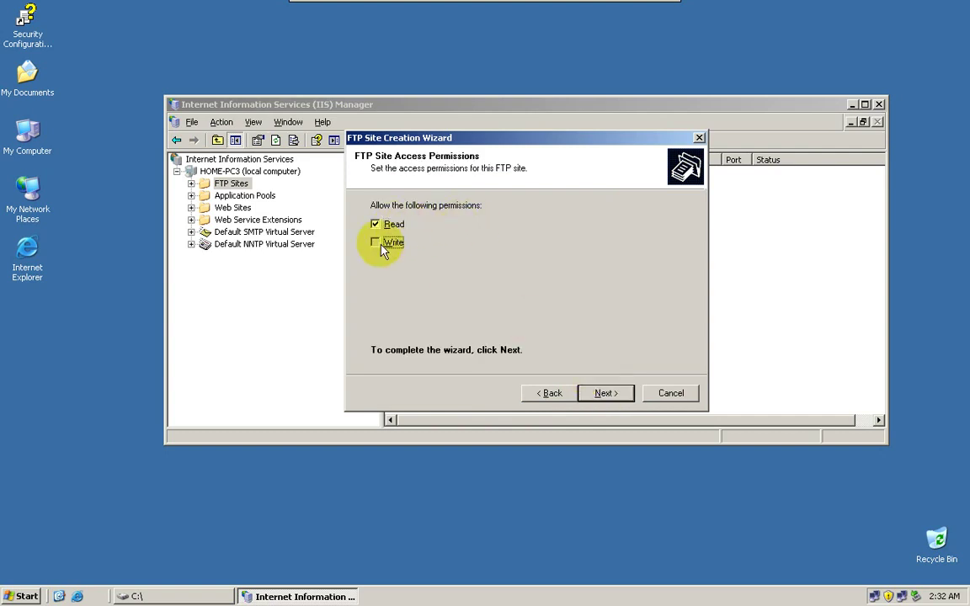
{"action": "left_click", "coordinate": [606, 391]}
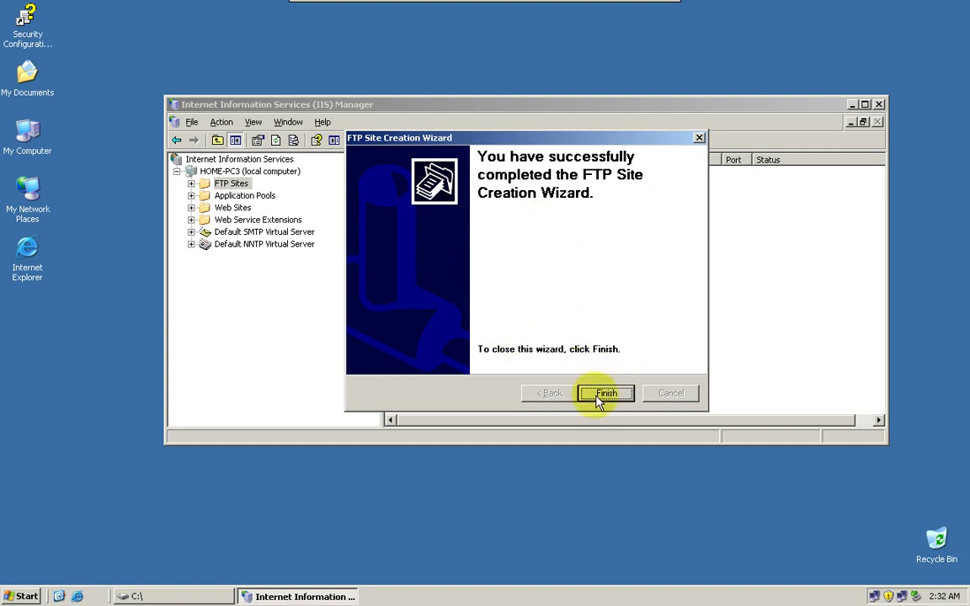
{"action": "left_click", "coordinate": [604, 394]}
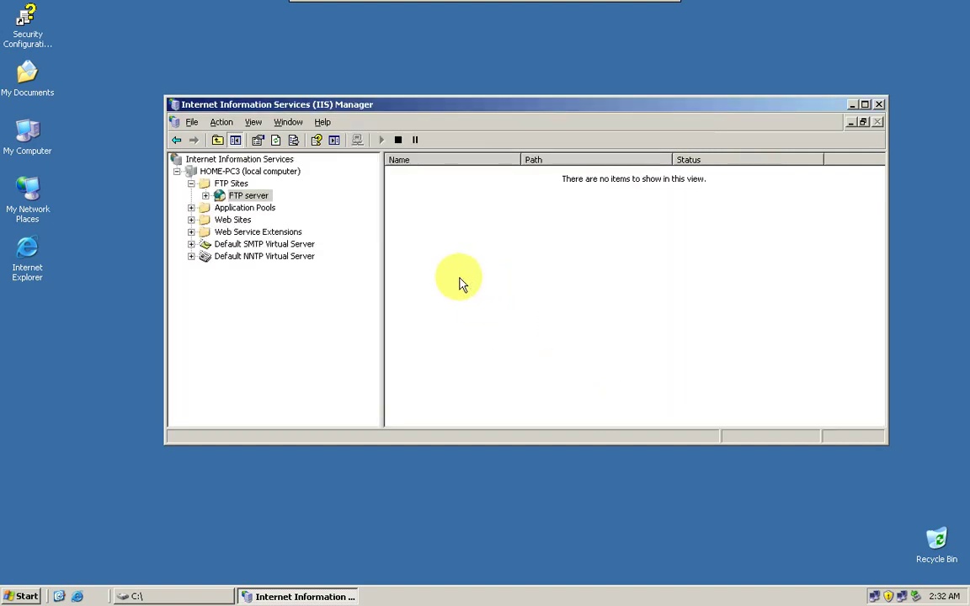
- Open the properties of the FTP server site and limit its connections to 50
{"action": "left_click", "coordinate": [231, 184]}
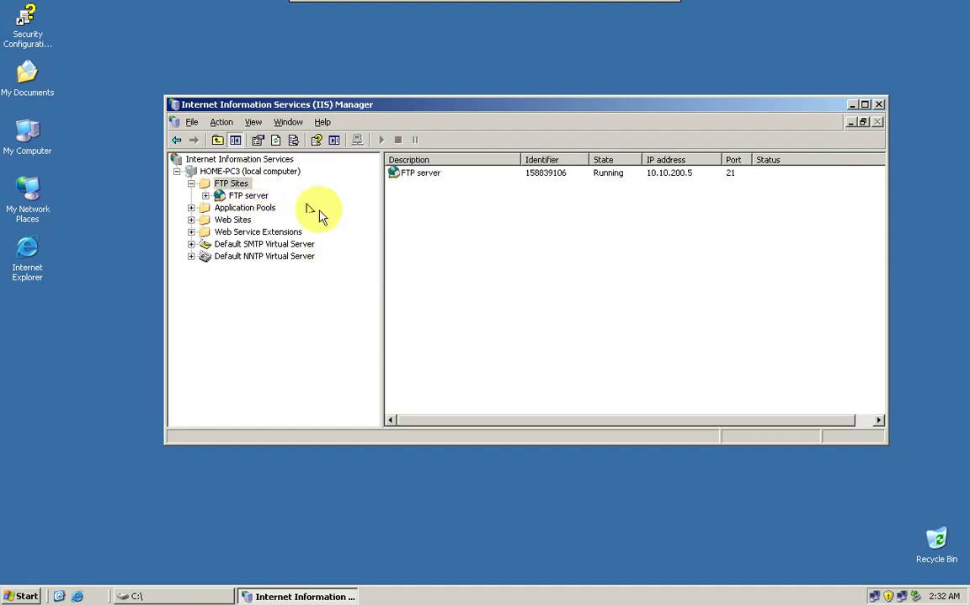
{"action": "left_click", "coordinate": [435, 176]}
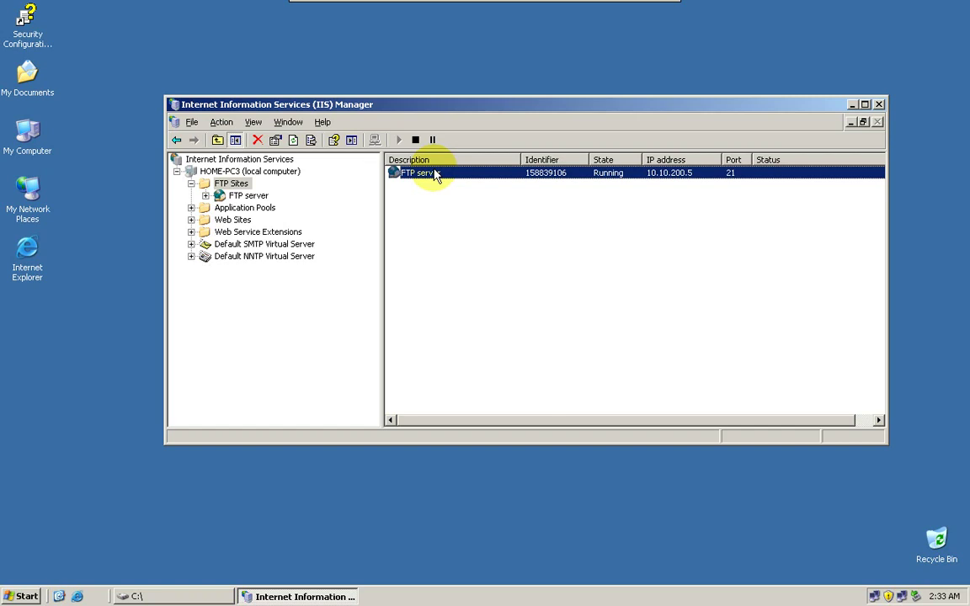
{"action": "right_click", "coordinate": [435, 175]}
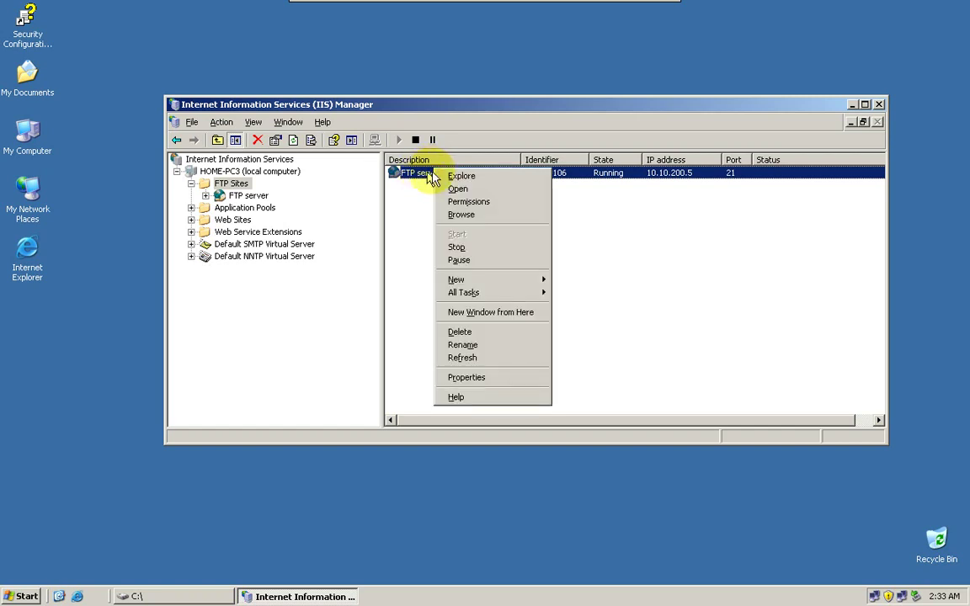
{"action": "left_click", "coordinate": [501, 378]}
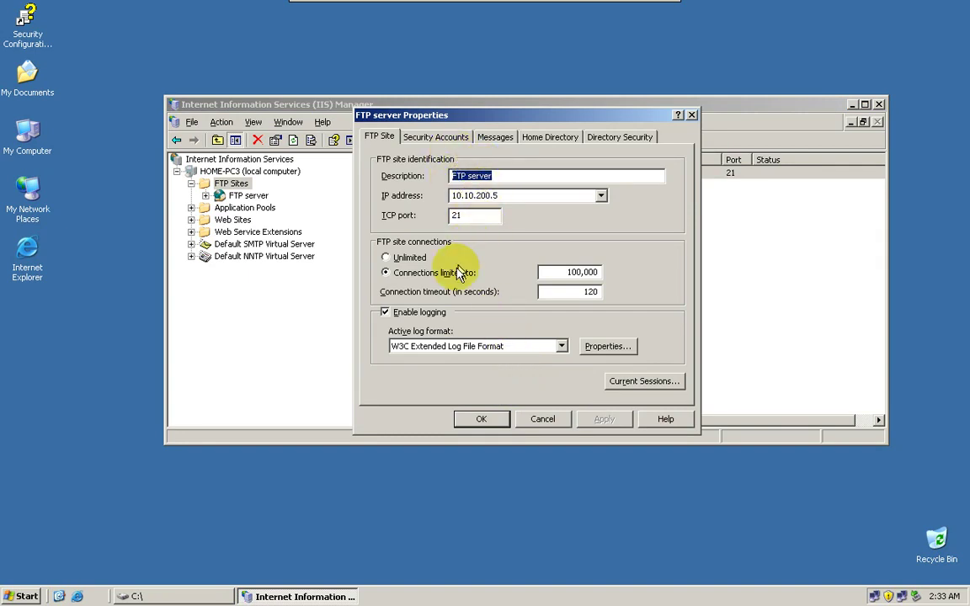
{"action": "left_click_drag", "start_coordinate": [569, 274], "coordinate": [615, 277]}
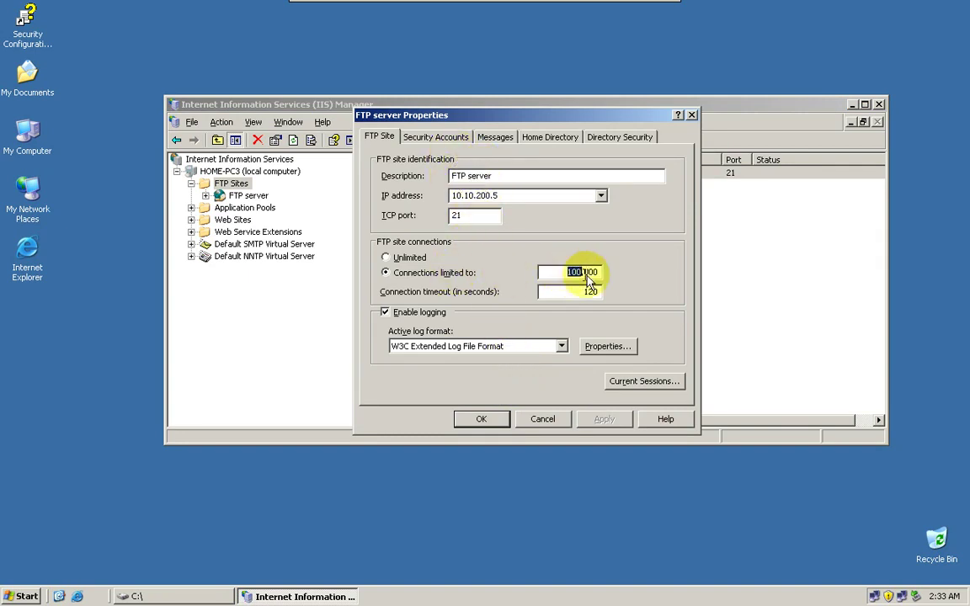
{"action": "type", "text": "50"}
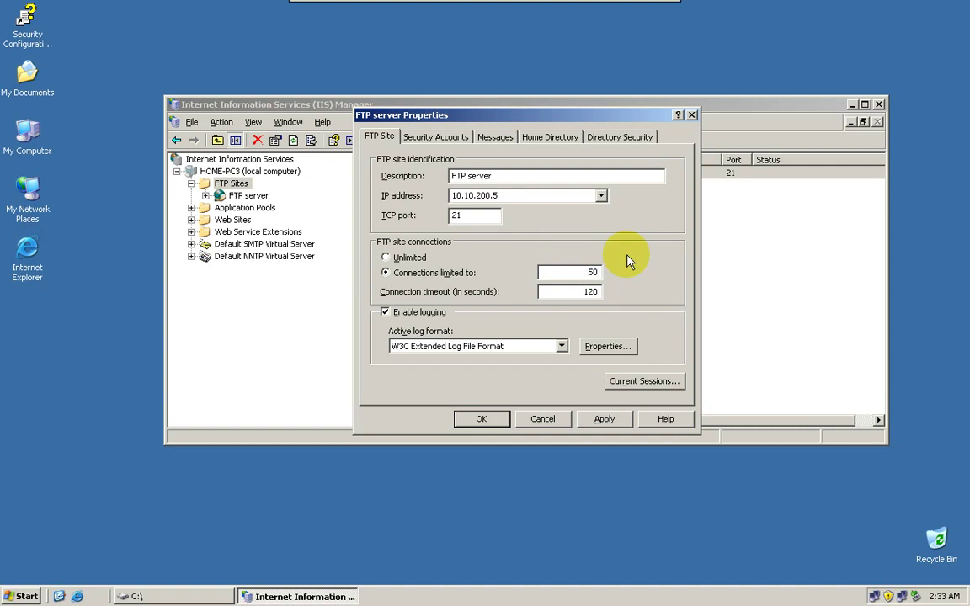
{"action": "double_click", "coordinate": [592, 272]}
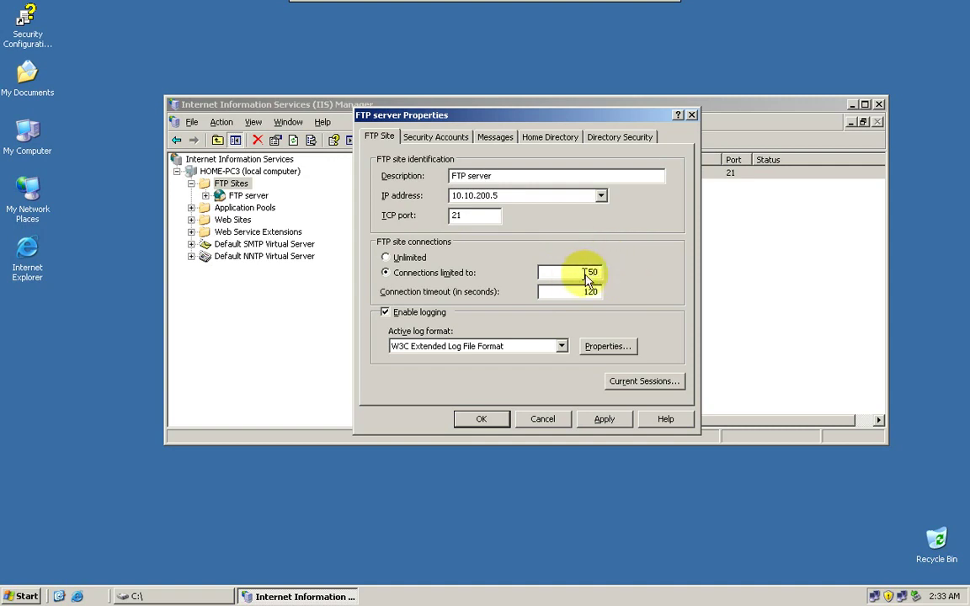
{"action": "left_click", "coordinate": [579, 275]}
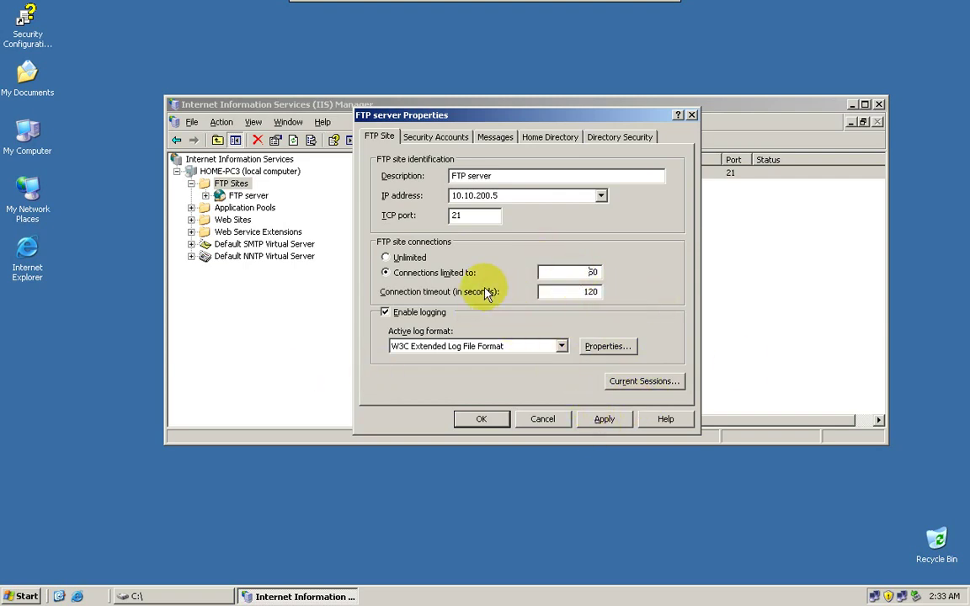
- Disallow anonymous connections for the FTP site and accept the unencrypted password warning
{"action": "left_click", "coordinate": [424, 140]}
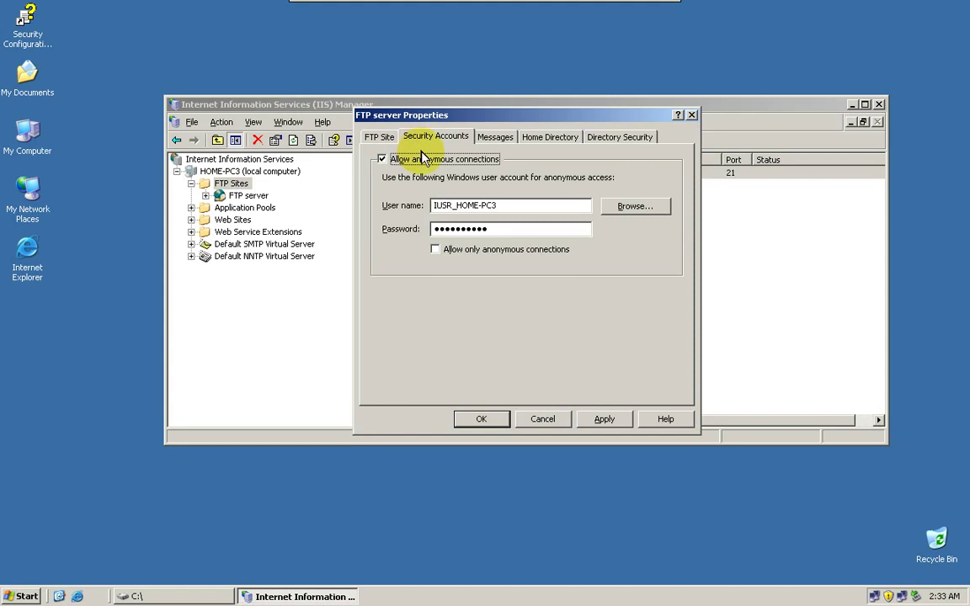
{"action": "left_click", "coordinate": [424, 160]}
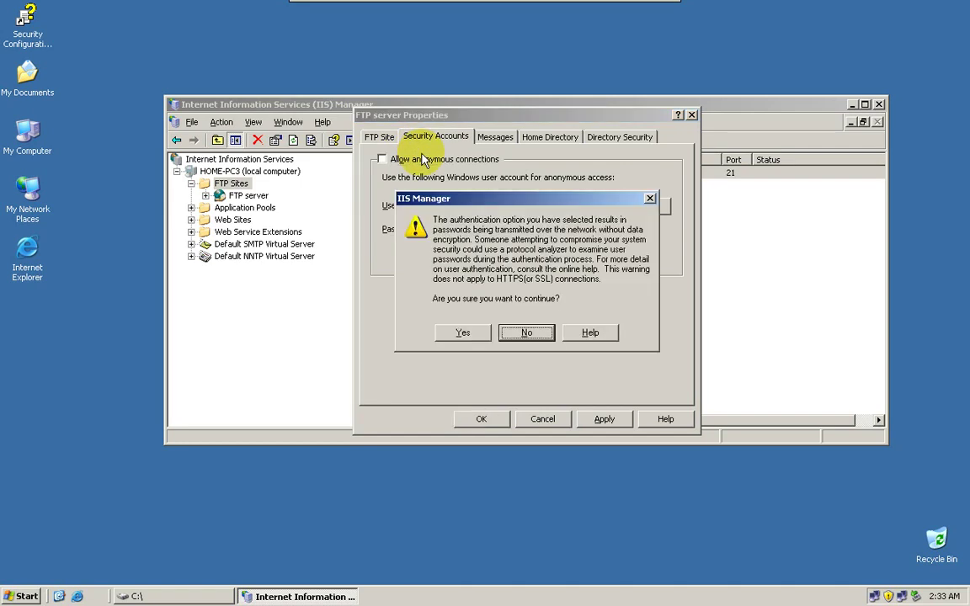
{"action": "left_click", "coordinate": [462, 334]}
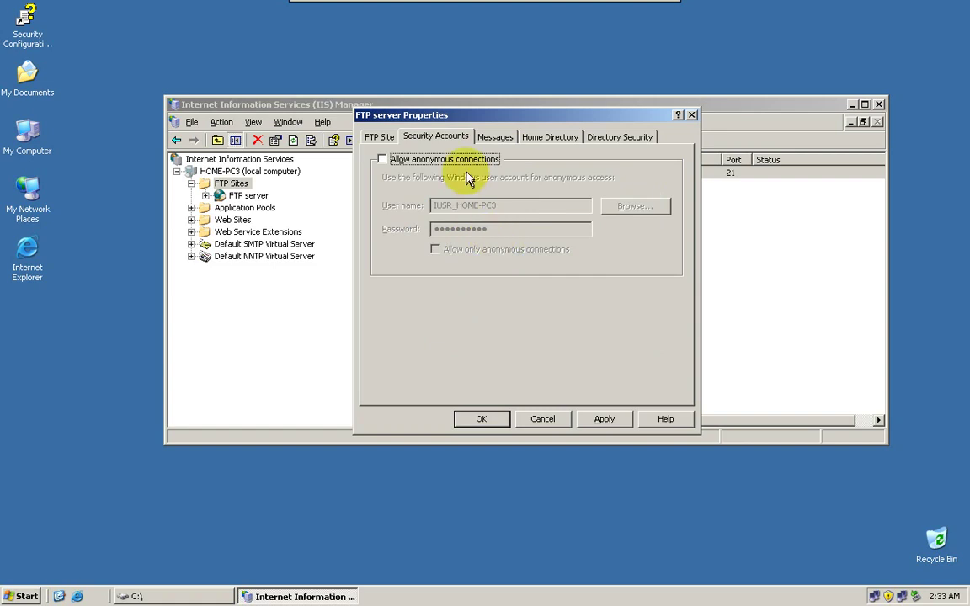
- Review the FTP site's messages, home directory and TCP/IP address restriction settings
{"action": "left_click", "coordinate": [495, 139]}
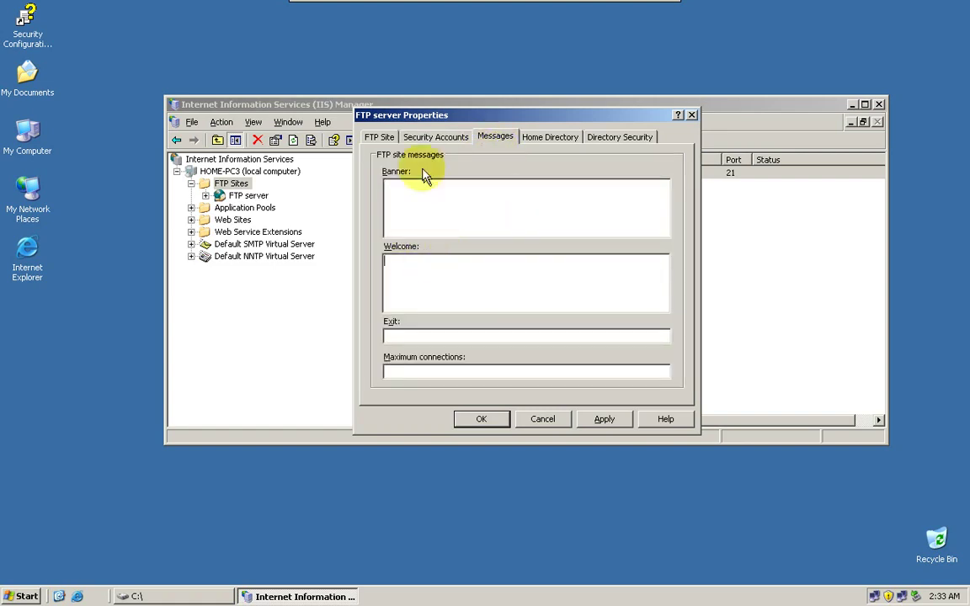
{"action": "left_click", "coordinate": [485, 270]}
{"action": "left_click", "coordinate": [546, 142]}
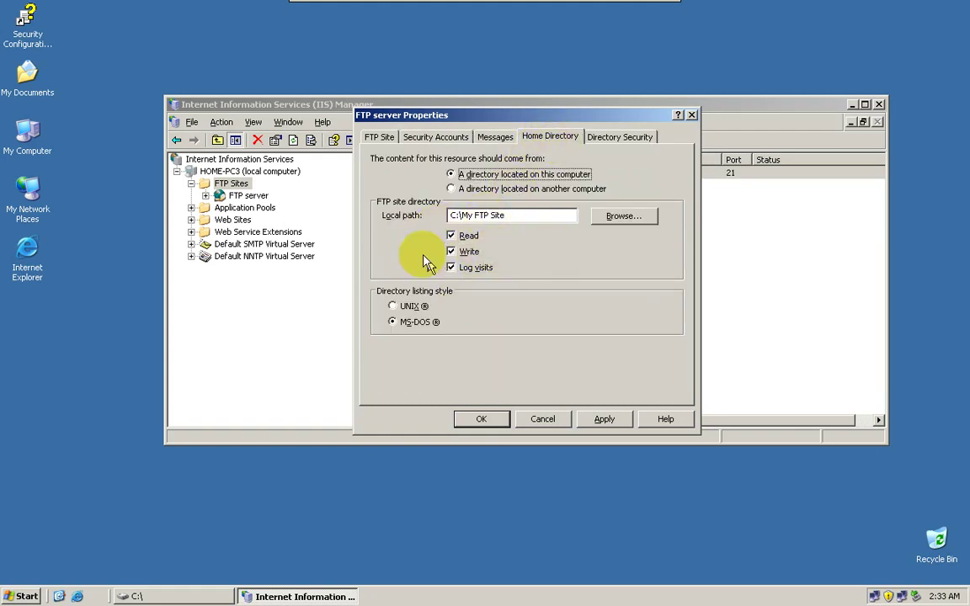
{"action": "left_click", "coordinate": [612, 141]}
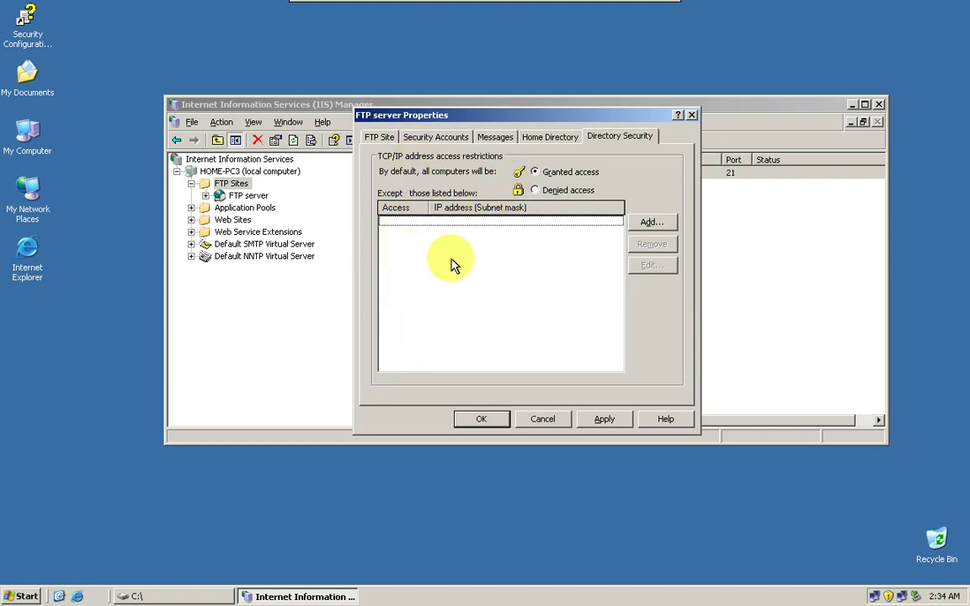
- Copy the full log file directory path from the FTP site's logging properties
{"action": "left_click", "coordinate": [379, 139]}
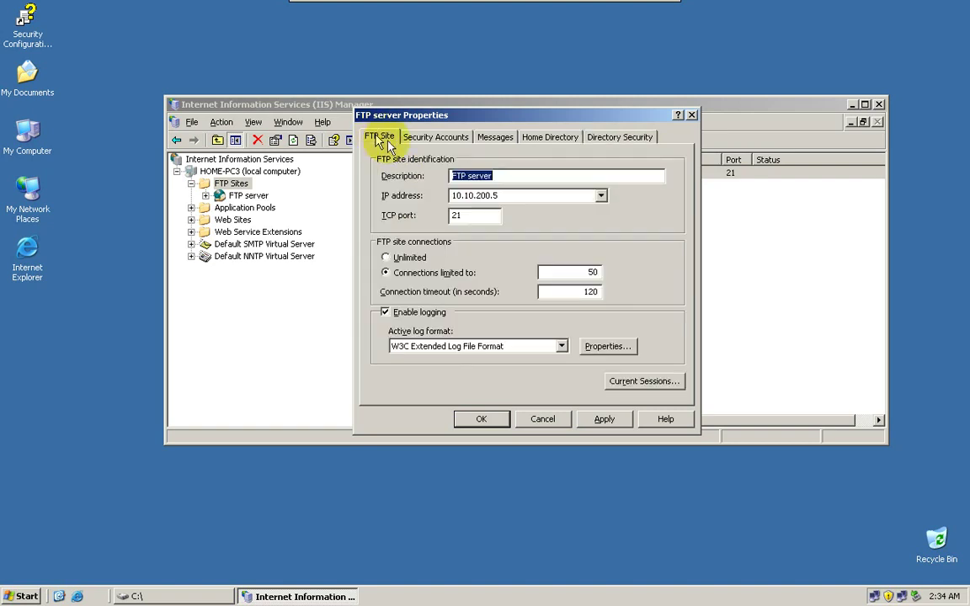
{"action": "left_click", "coordinate": [599, 345]}
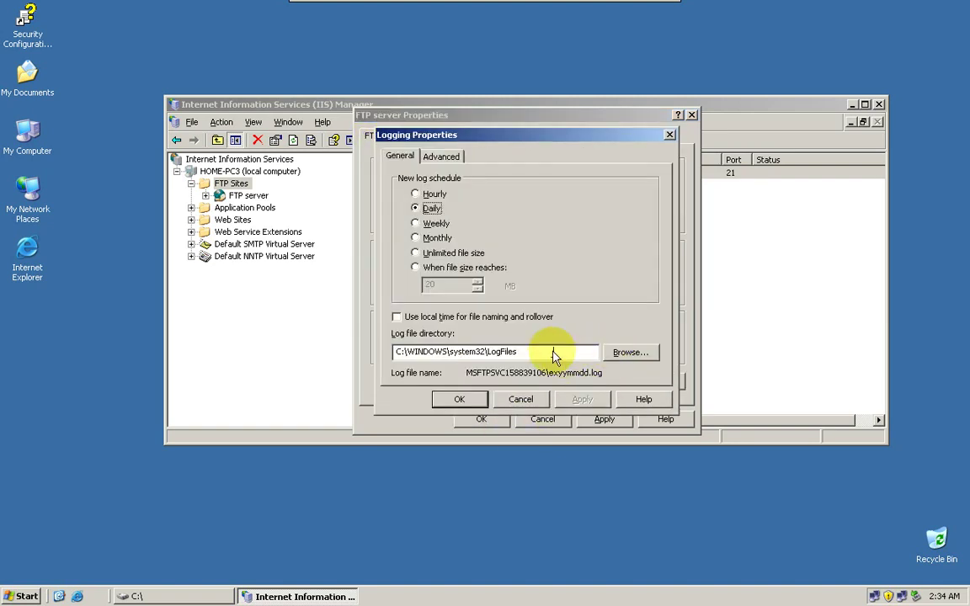
{"action": "left_click_drag", "start_coordinate": [530, 352], "coordinate": [469, 352]}
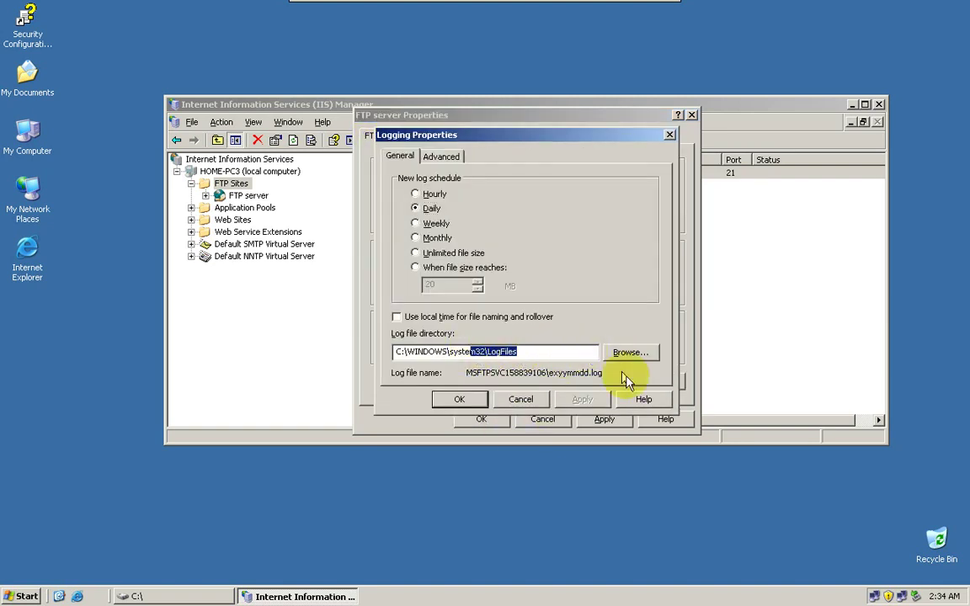
{"action": "left_click", "coordinate": [541, 400]}
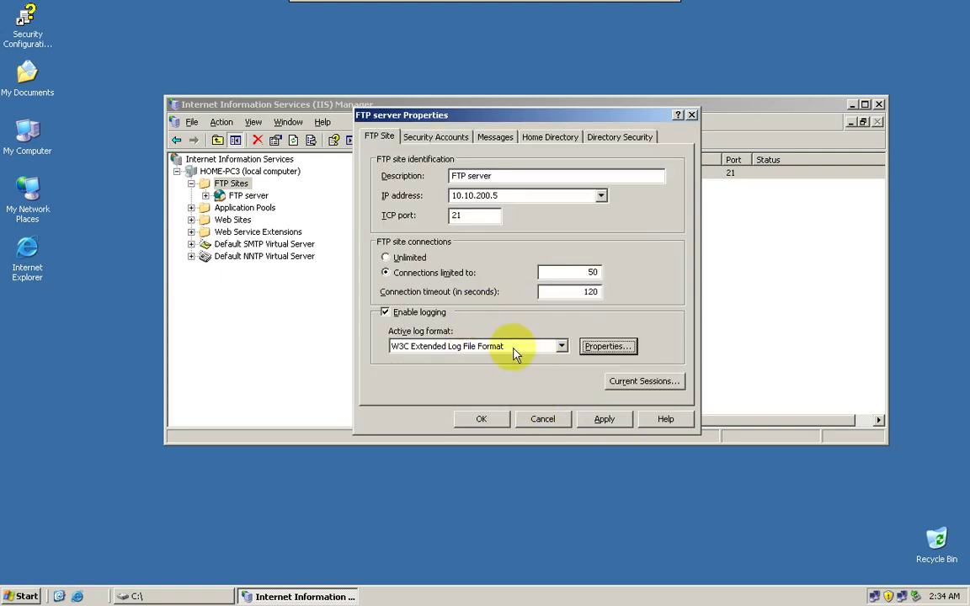
{"action": "left_click", "coordinate": [604, 346]}
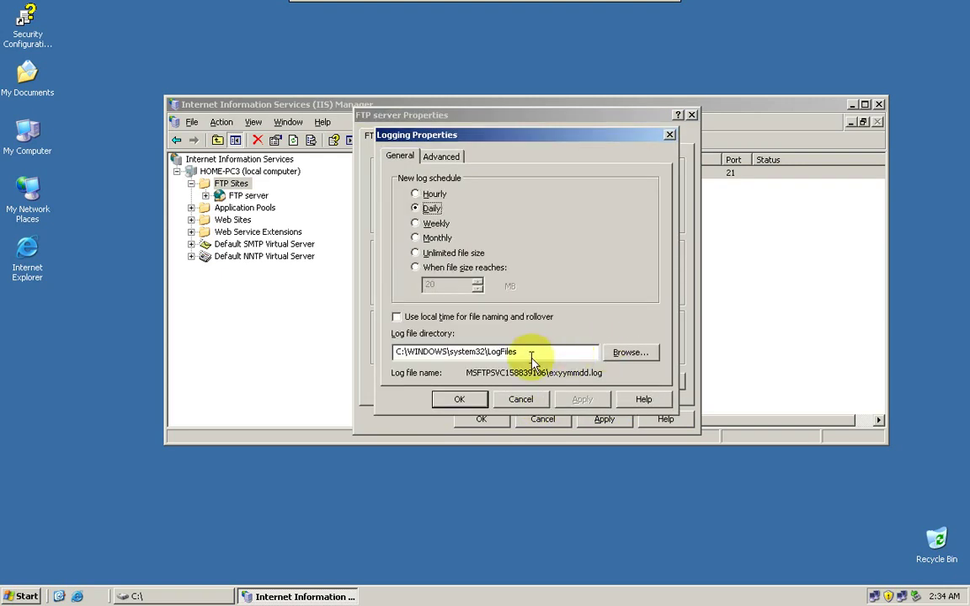
{"action": "left_click_drag", "start_coordinate": [518, 355], "coordinate": [401, 352]}
{"action": "key", "text": "ctrl+c"}
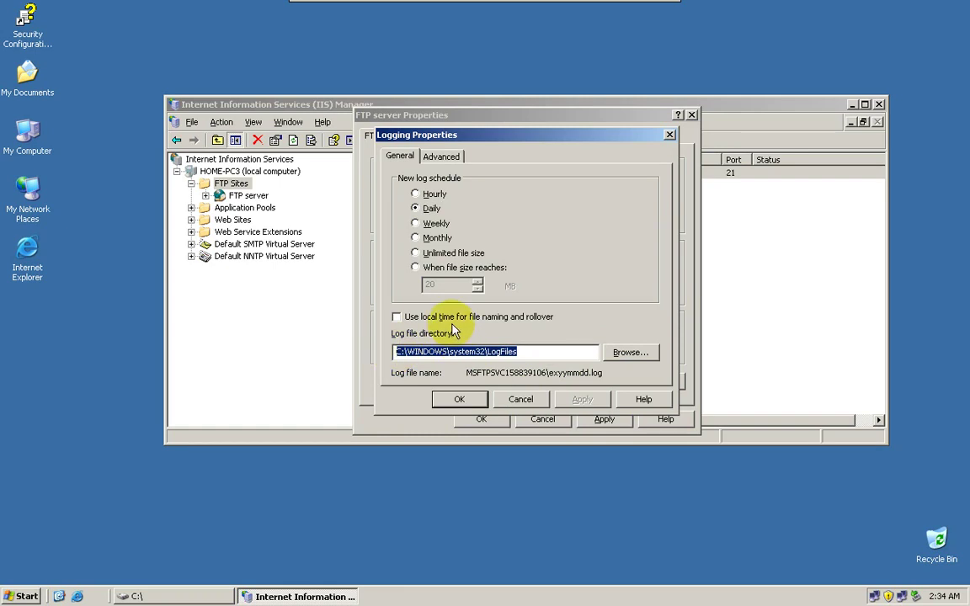
{"action": "left_click", "coordinate": [460, 399]}
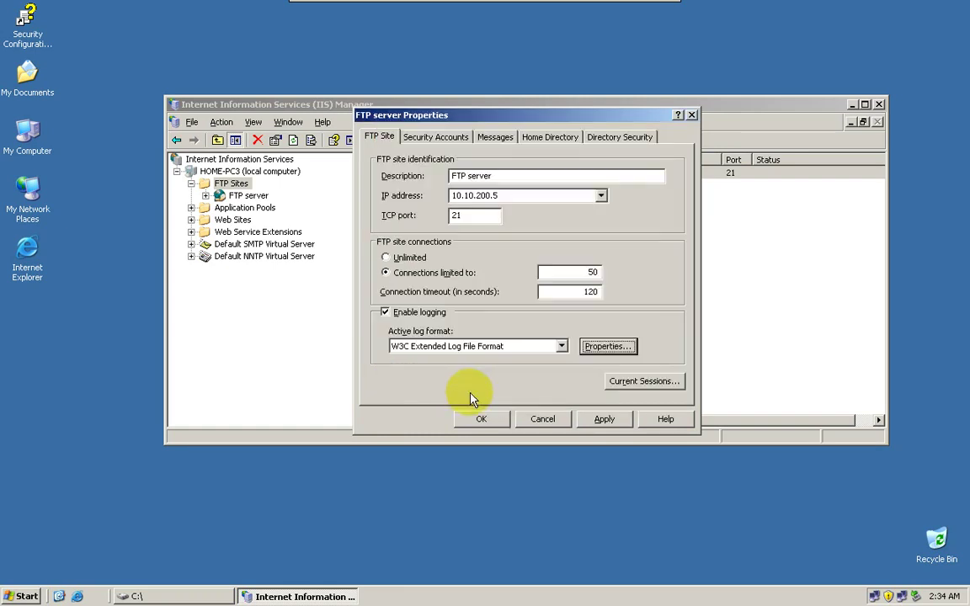
- Return to the TCP/IP access restrictions, and open the copied C:\WINDOWS\system32\LogFiles path in a My Computer window
{"action": "left_click", "coordinate": [601, 138]}
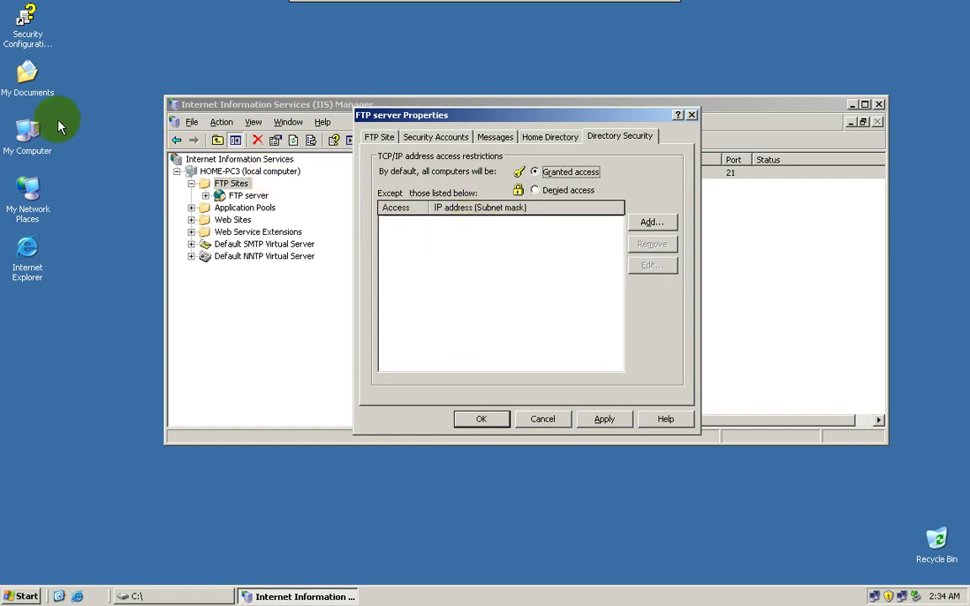
{"action": "left_click", "coordinate": [32, 137]}
{"action": "double_click", "coordinate": [32, 137]}
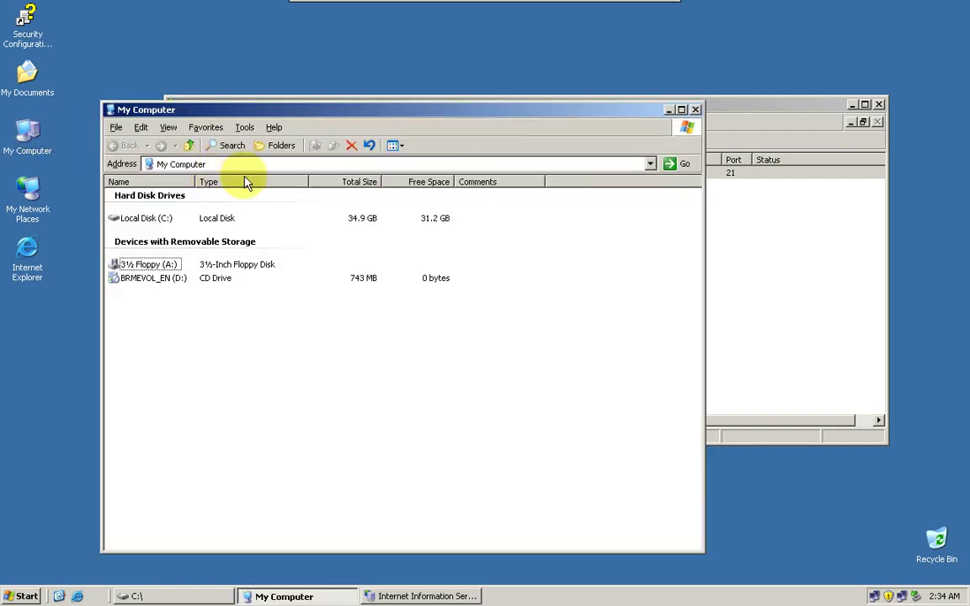
{"action": "left_click", "coordinate": [236, 165]}
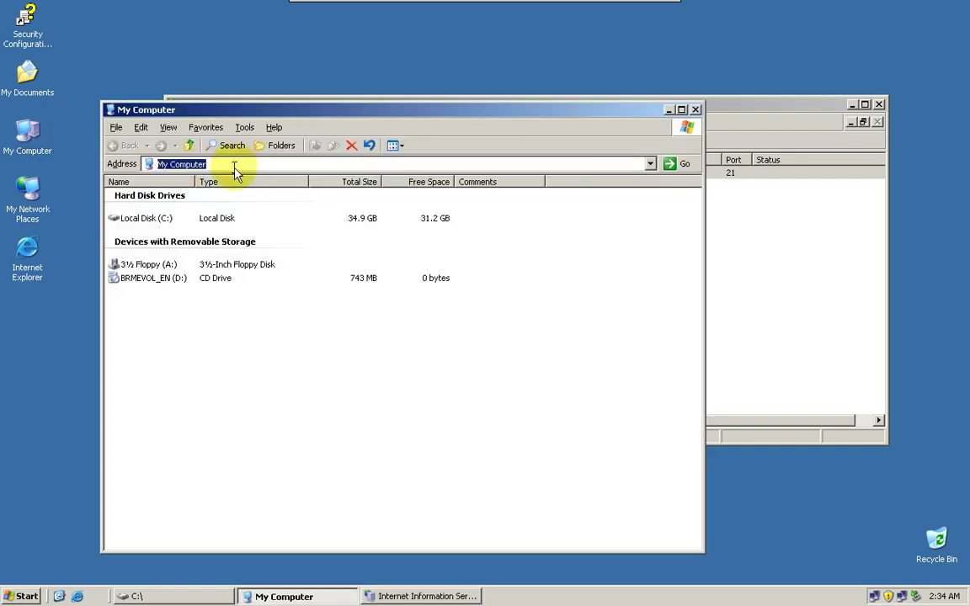
{"action": "key", "text": "ctrl+v"}
{"action": "key", "text": "Return"}
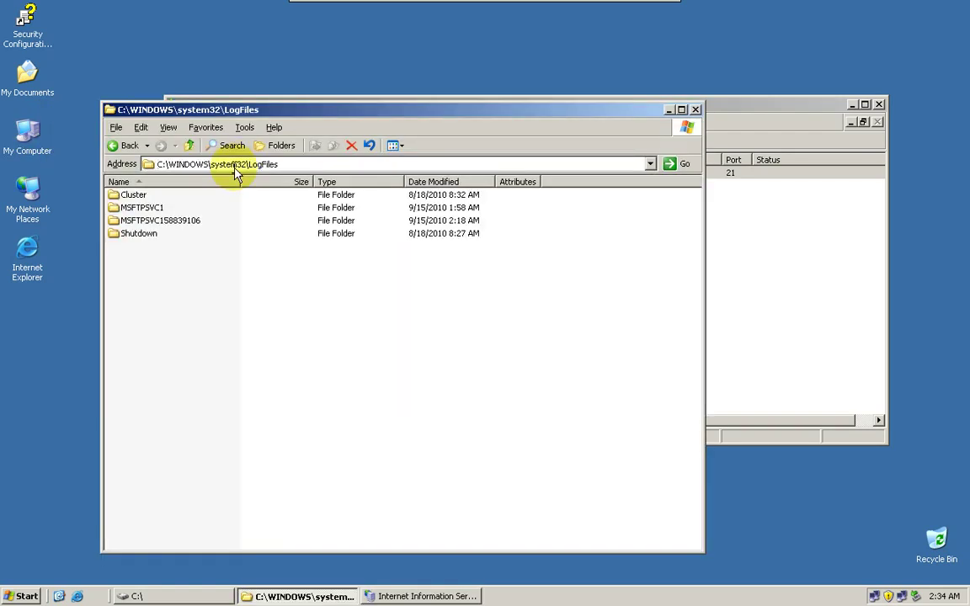
- Open ex100915.log from the MSFTPSVC158839106 folder and read through its logged FTP connections
{"action": "double_click", "coordinate": [159, 222]}
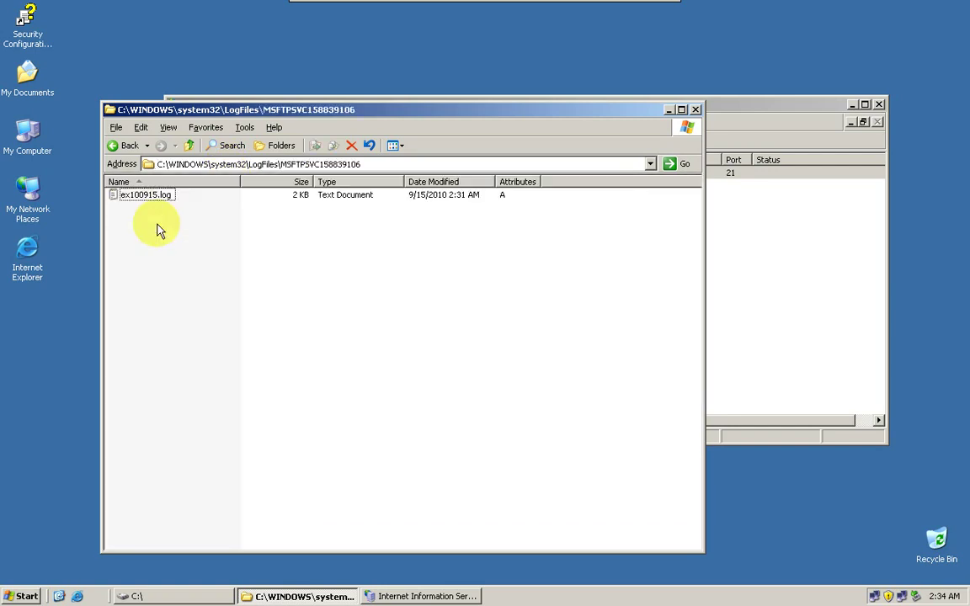
{"action": "left_click", "coordinate": [153, 197]}
{"action": "double_click", "coordinate": [153, 198]}
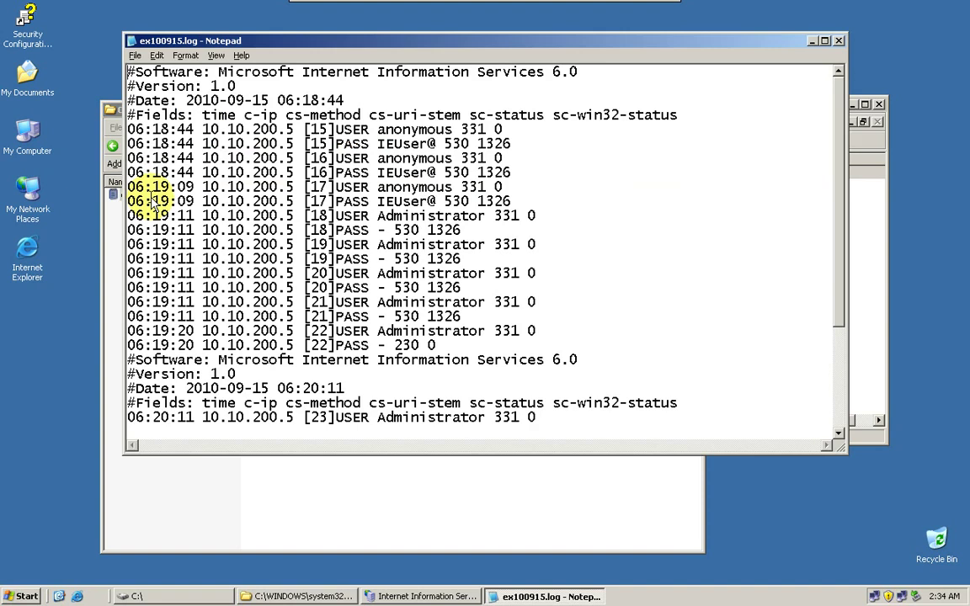
{"action": "scroll", "coordinate": [383, 164], "scroll_direction": "down", "scroll_amount": 1}
{"action": "scroll", "coordinate": [385, 162], "scroll_direction": "down", "scroll_amount": 2}
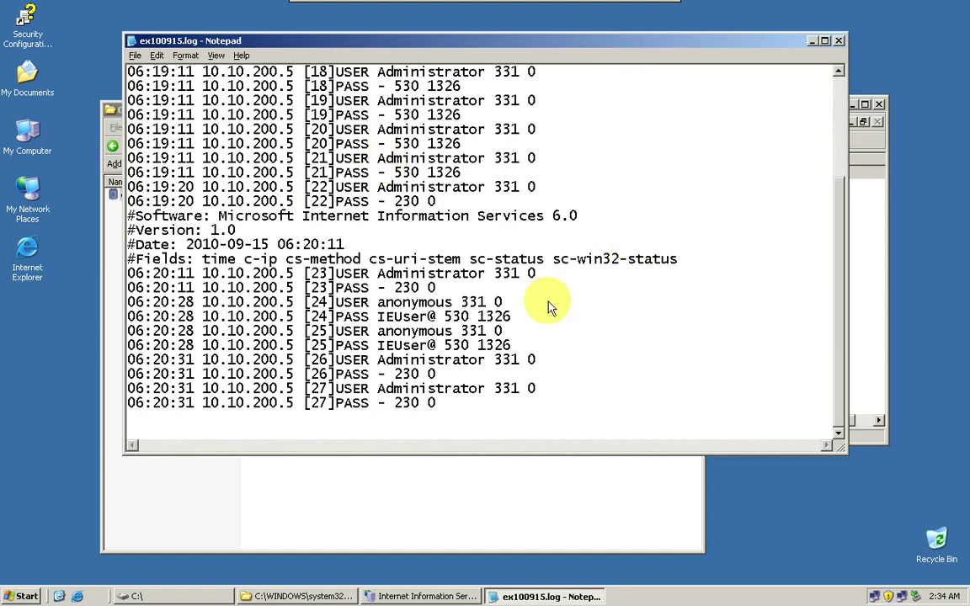
{"action": "scroll", "coordinate": [261, 248], "scroll_direction": "up", "scroll_amount": 3}
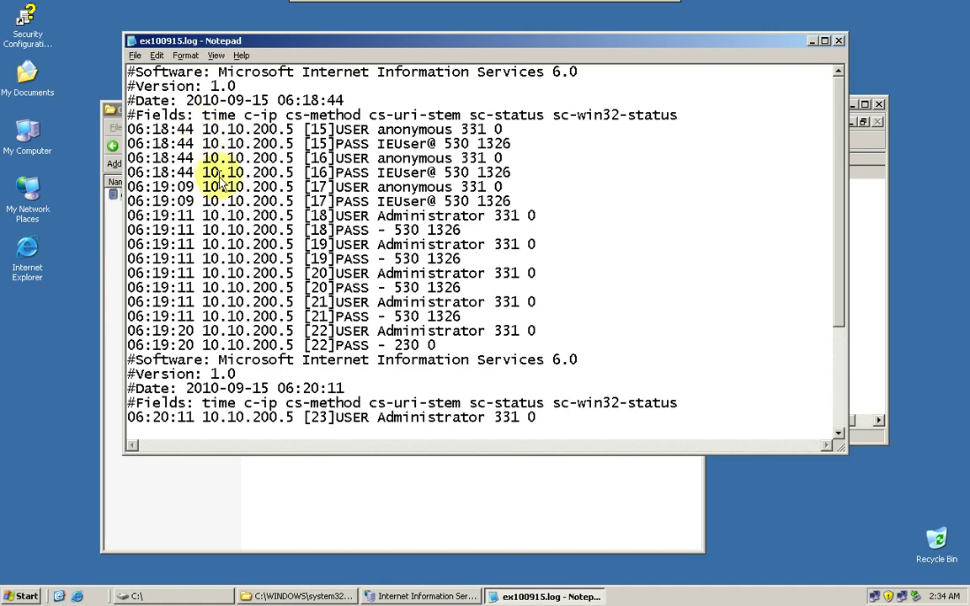
- Insert the example address 77.214.56.30 and a hyphen before the client IP in the first log entry
{"action": "type", "text": "-"}
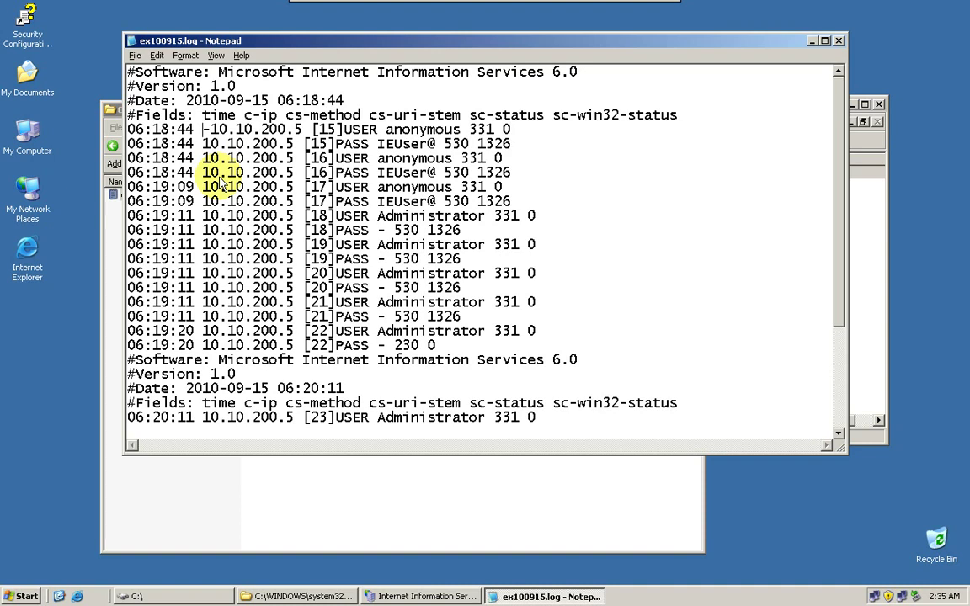
{"action": "type", "text": "77.2"}
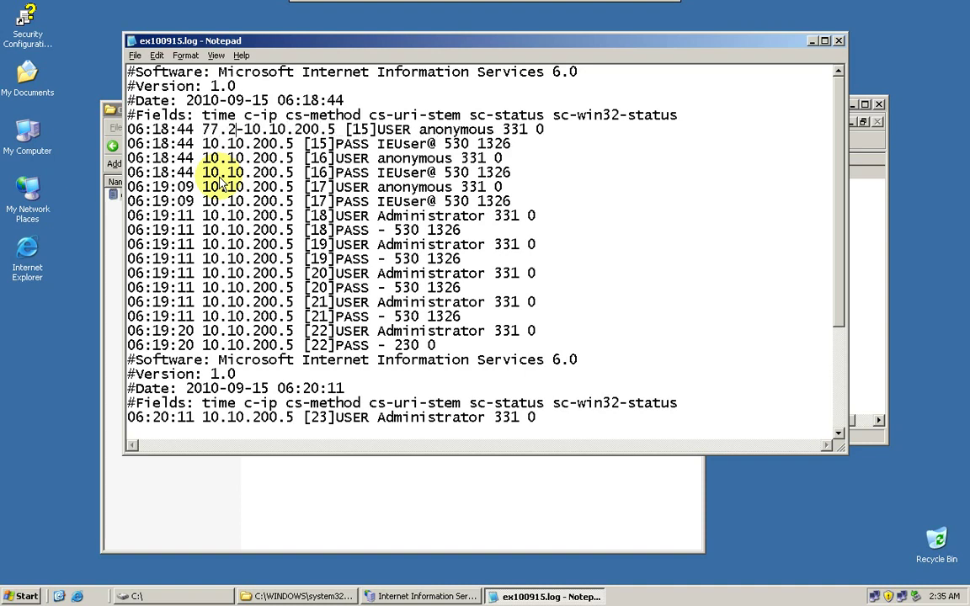
{"action": "type", "text": "14.56."}
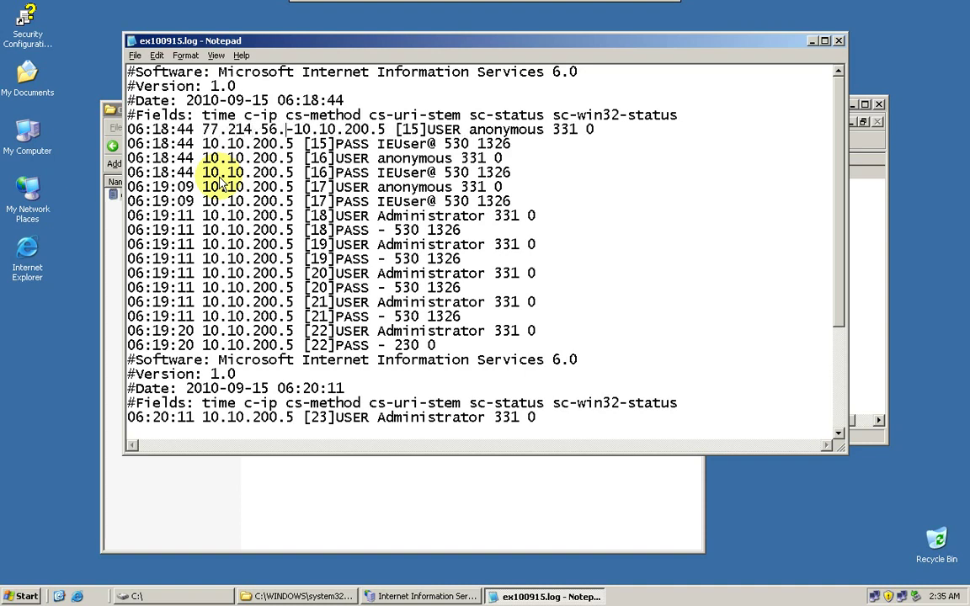
{"action": "type", "text": "30"}
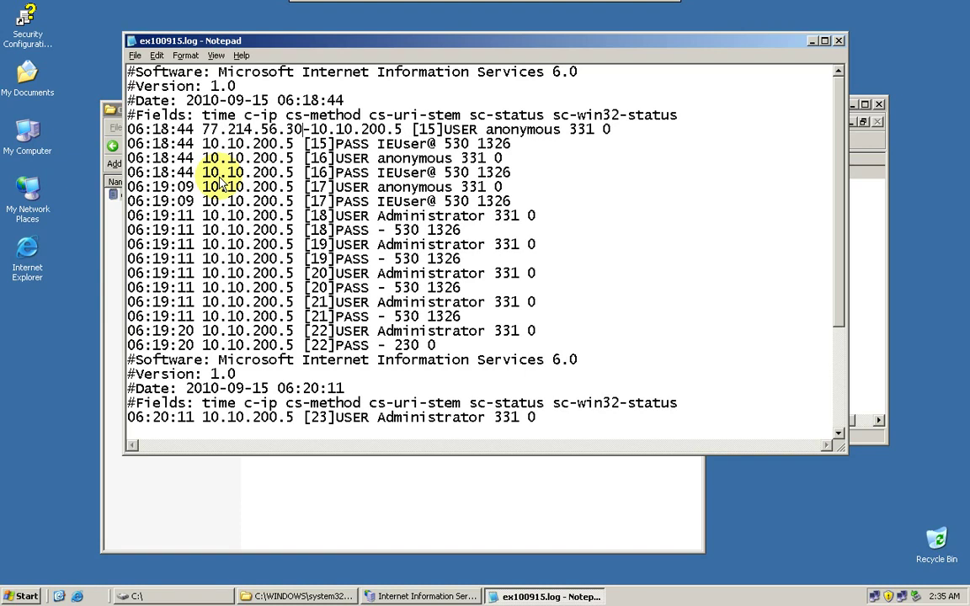
{"action": "left_click_drag", "start_coordinate": [202, 130], "coordinate": [301, 128]}
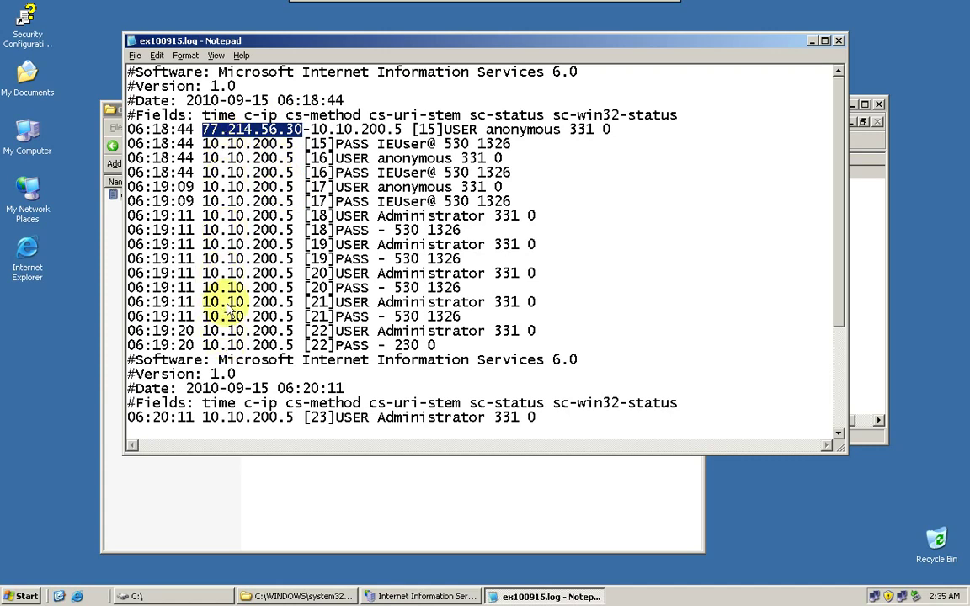
{"action": "left_click", "coordinate": [214, 157]}
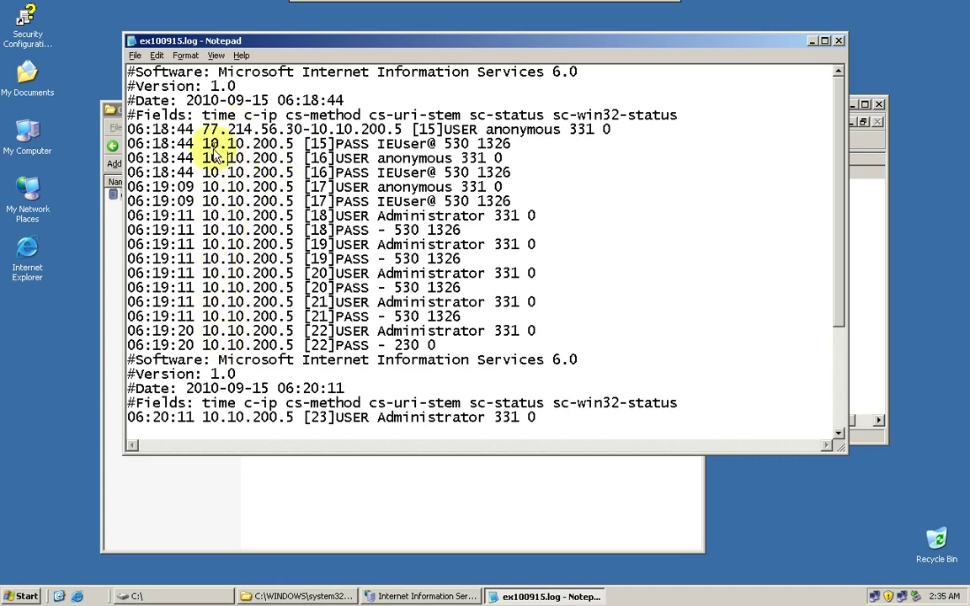
- Examine the client IP addresses in the log entries and highlight the example address 77.214.56.30 in the first entry
{"action": "left_click_drag", "start_coordinate": [202, 143], "coordinate": [290, 360]}
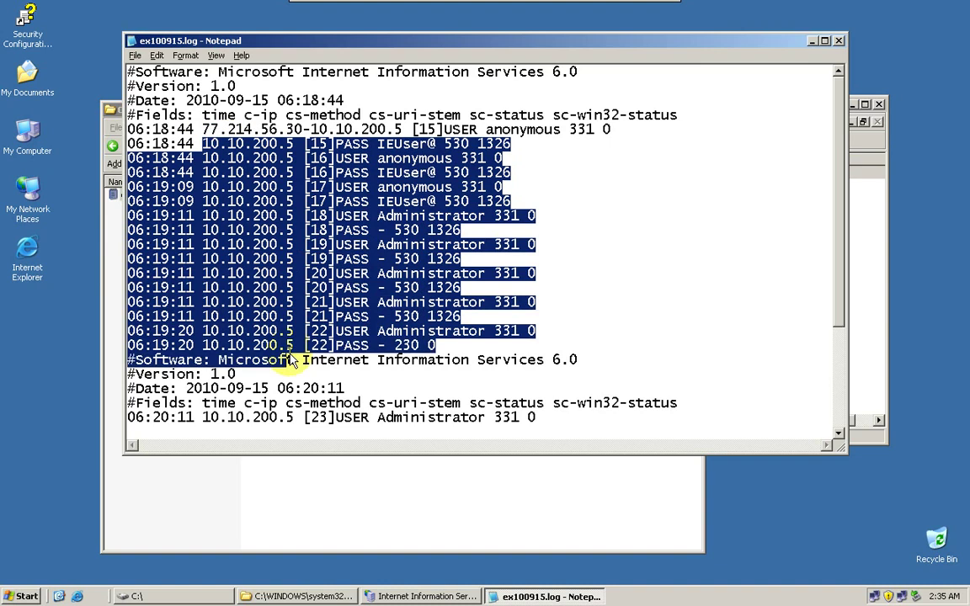
{"action": "left_click", "coordinate": [221, 185]}
{"action": "left_click_drag", "start_coordinate": [202, 129], "coordinate": [302, 129]}
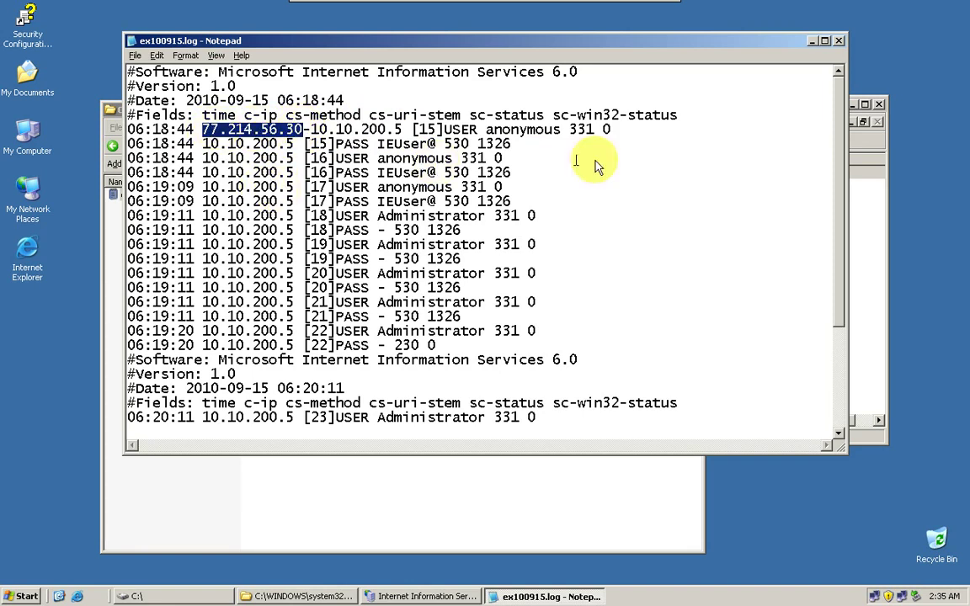
- Minimize the log file and reopen the FTP server site's properties in IIS Manager
{"action": "left_click", "coordinate": [813, 42]}
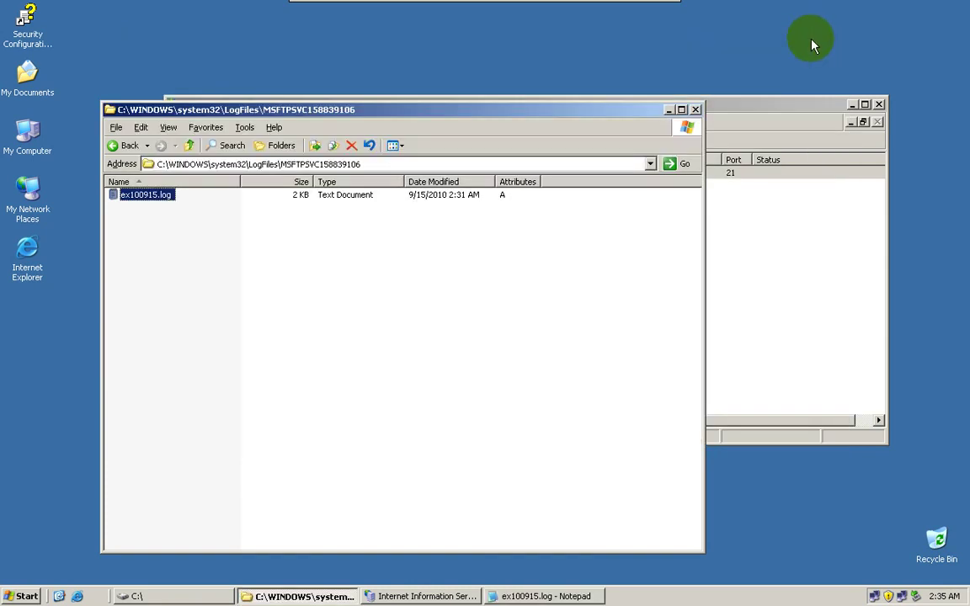
{"action": "left_click", "coordinate": [758, 260]}
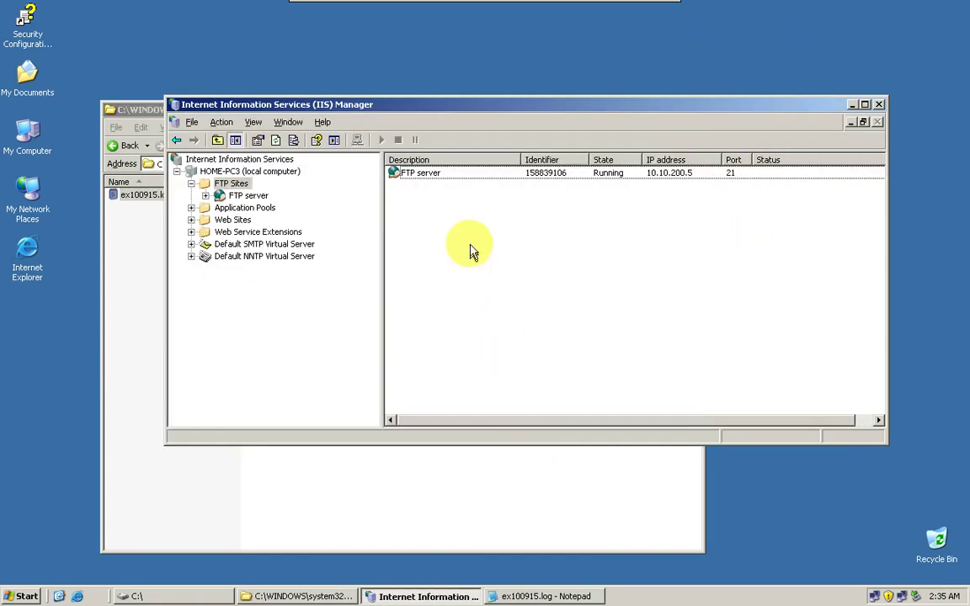
{"action": "right_click", "coordinate": [444, 174]}
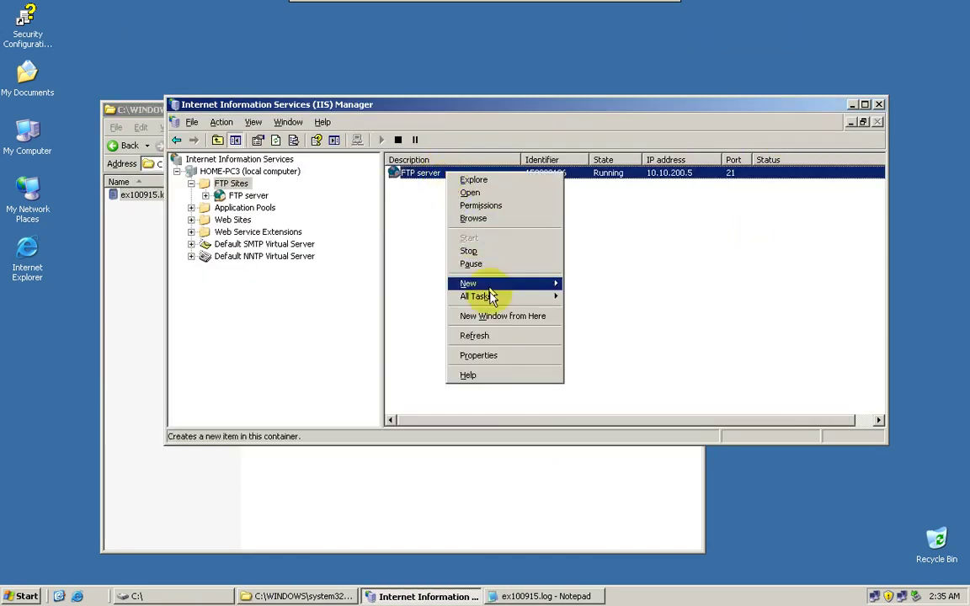
{"action": "left_click", "coordinate": [504, 357]}
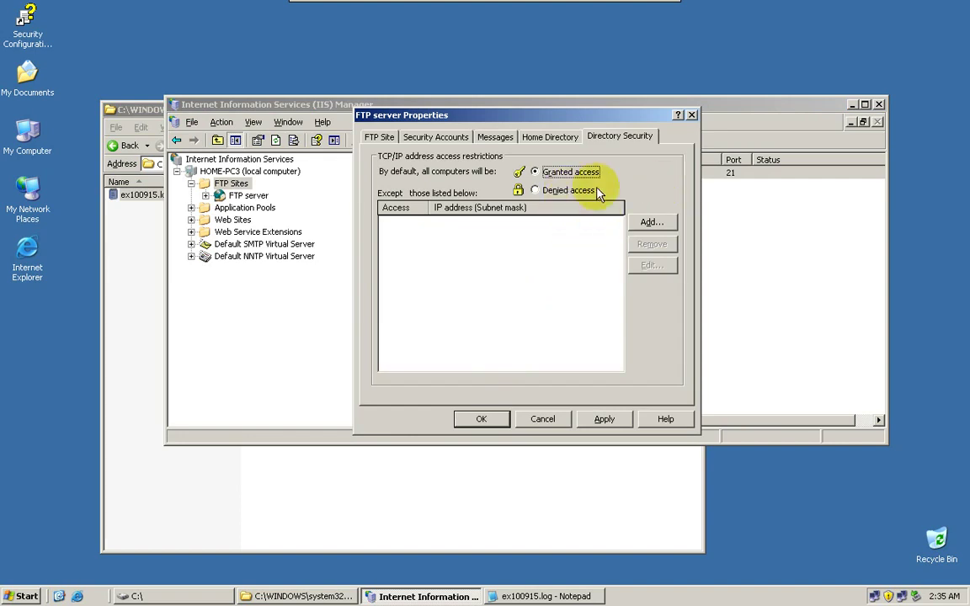
- Try adding a denied single computer with IP address 74.215.60.30 to the FTP site's access restrictions, and cancel the properties
{"action": "left_click", "coordinate": [647, 223]}
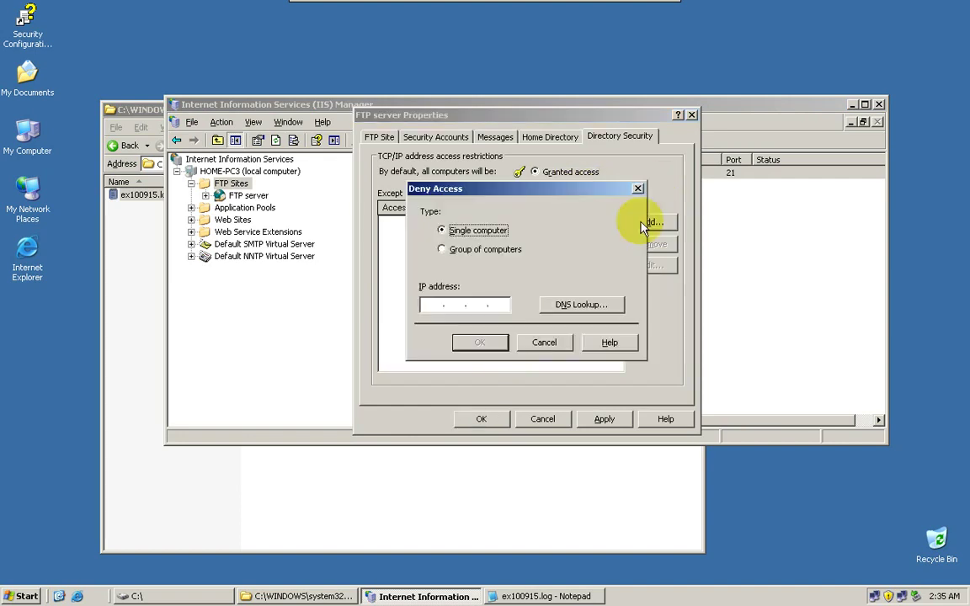
{"action": "left_click", "coordinate": [446, 305]}
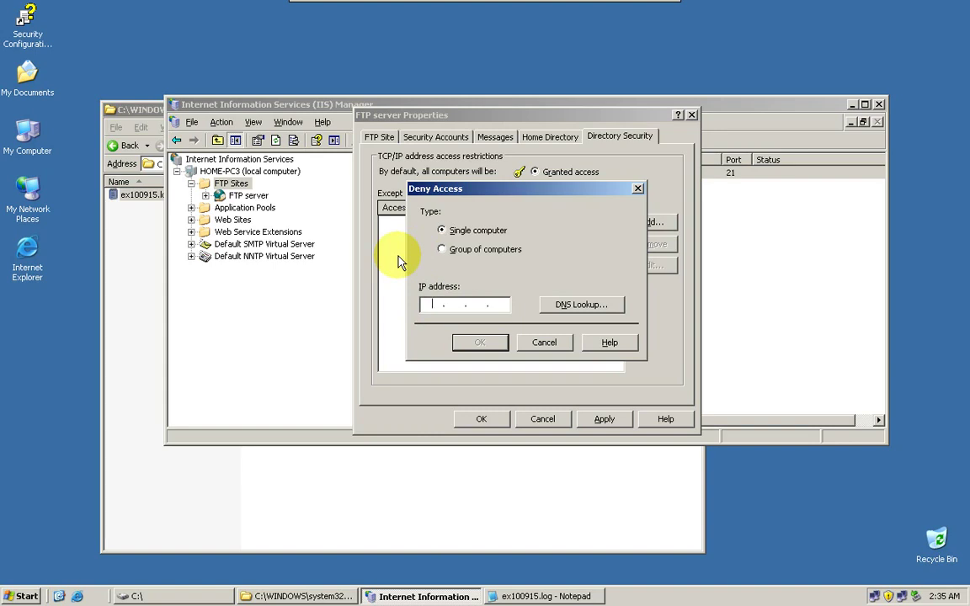
{"action": "type", "text": "74.215.60.30"}
{"action": "left_click", "coordinate": [480, 342]}
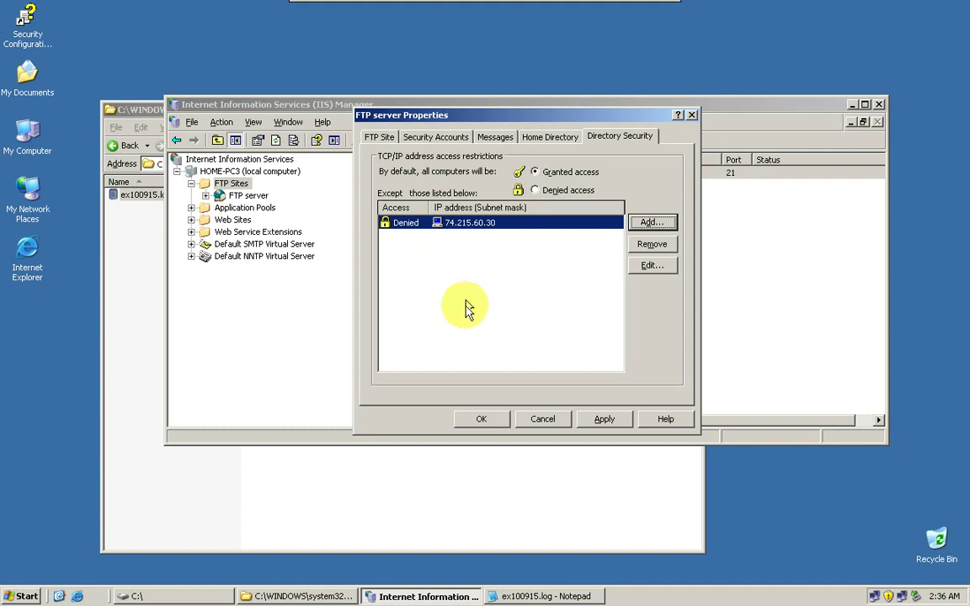
{"action": "left_click", "coordinate": [549, 417]}
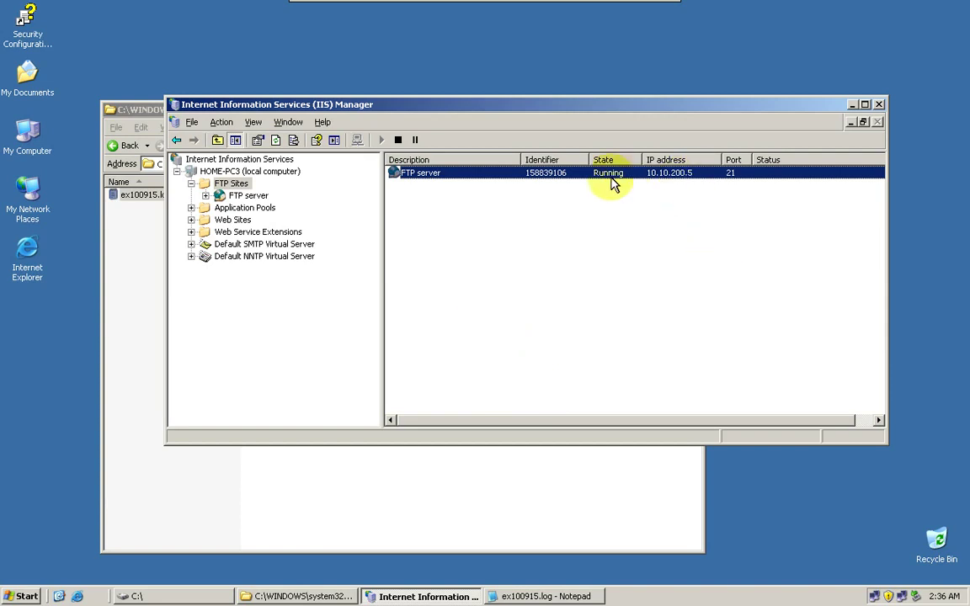
- Clear the IIS Manager and log folder windows from the desktop, and take the virtual machine out of full-screen mode
{"action": "left_click", "coordinate": [851, 105]}
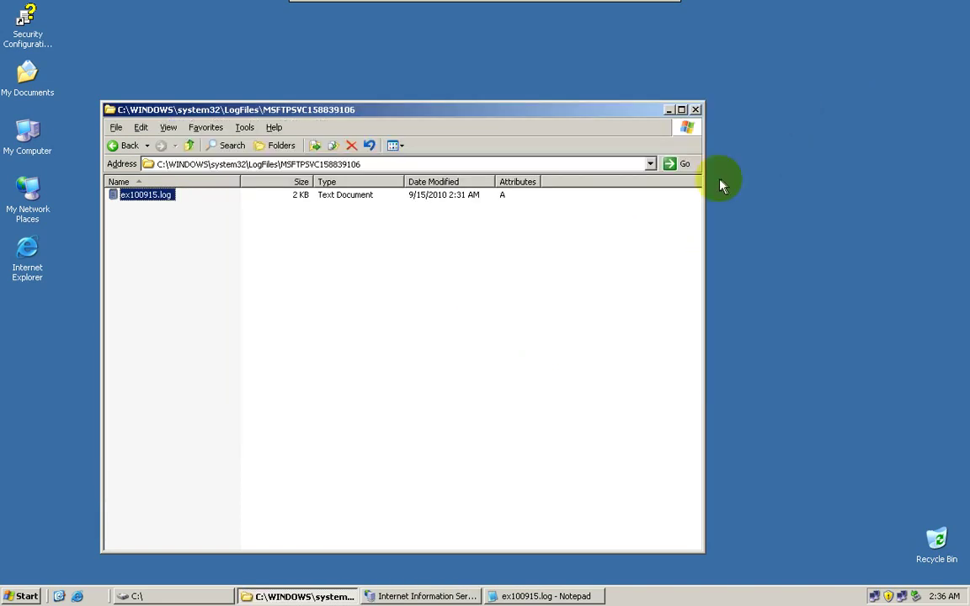
{"action": "left_click", "coordinate": [696, 110]}
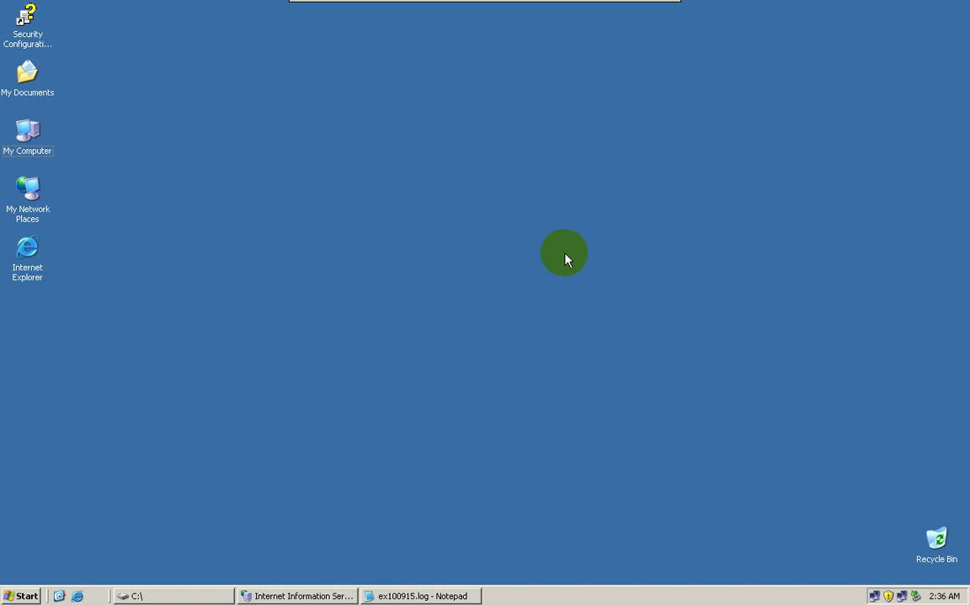
{"action": "key", "text": "ctrl+alt+Return"}
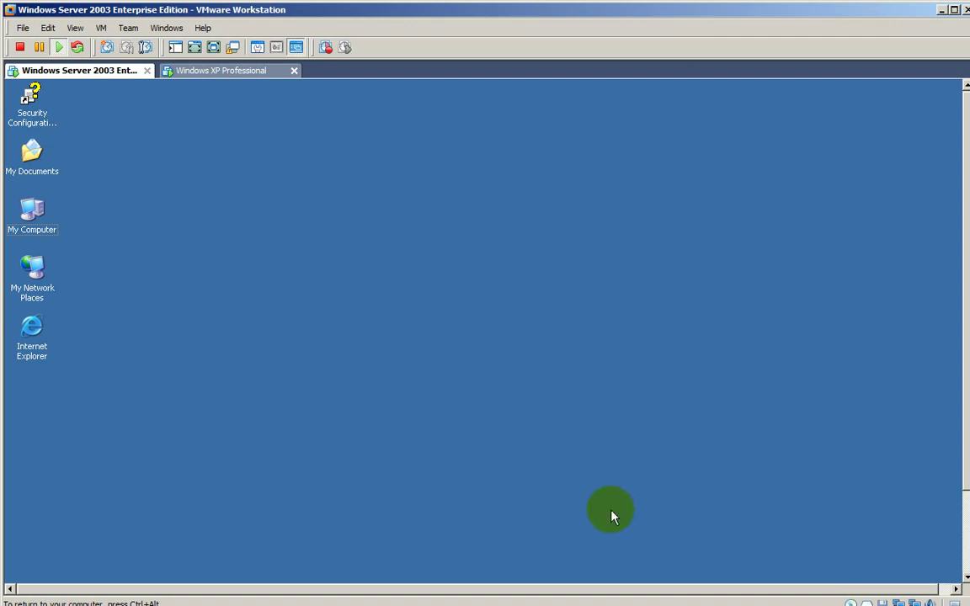
{"action": "key", "text": "ctrl+alt"}
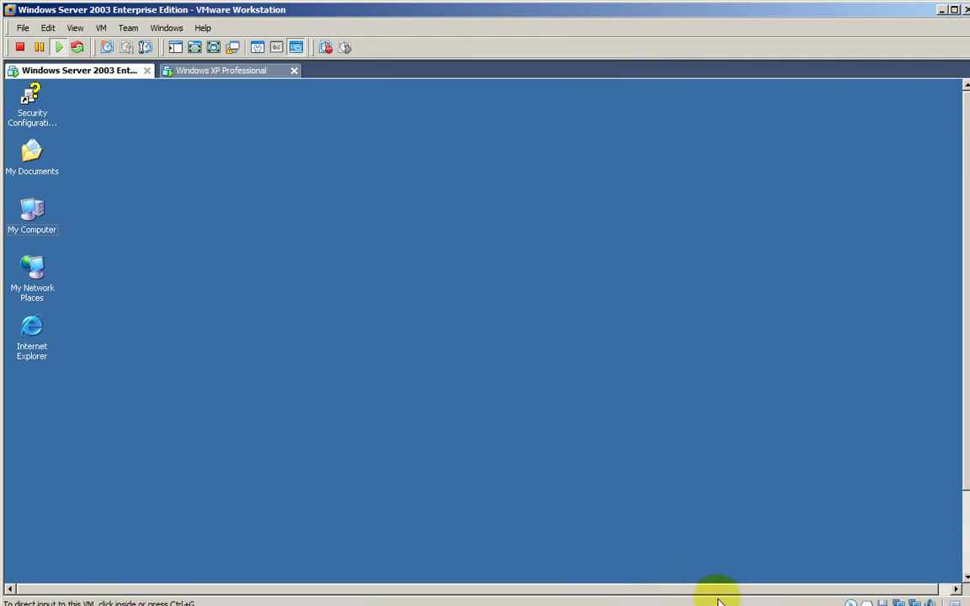
{"action": "key", "text": "super"}
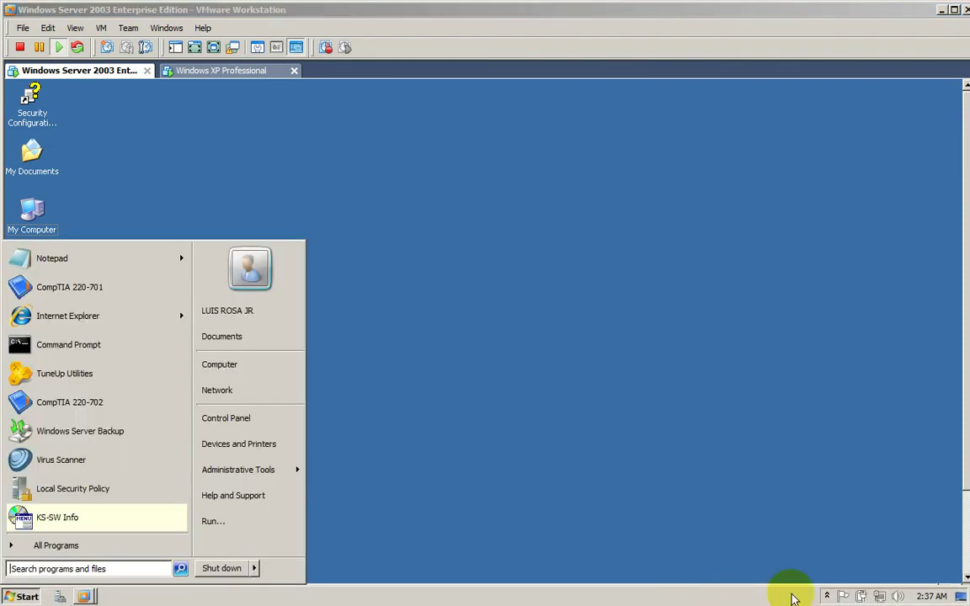
{"action": "left_click", "coordinate": [825, 595]}
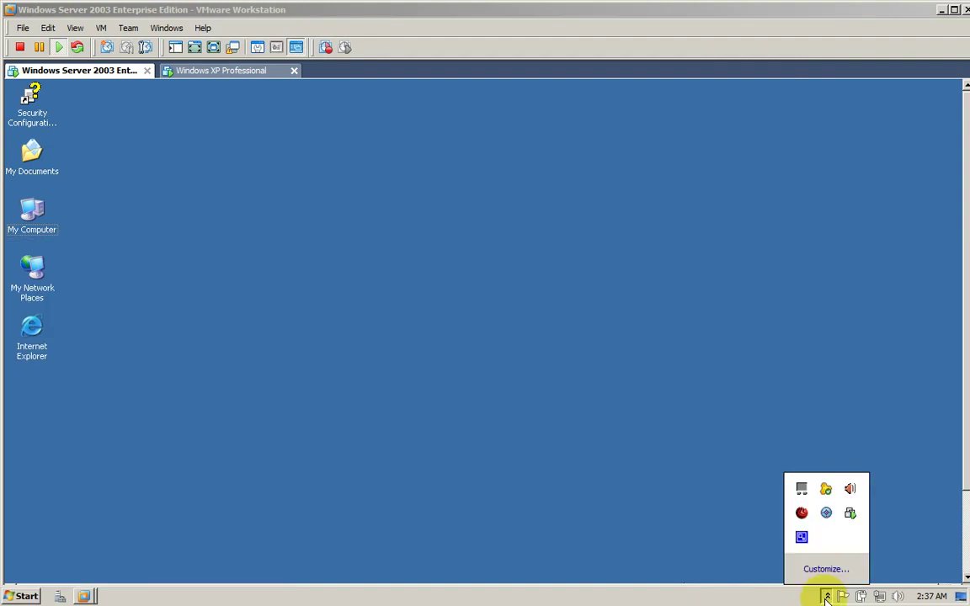
{"action": "right_click", "coordinate": [801, 540]}
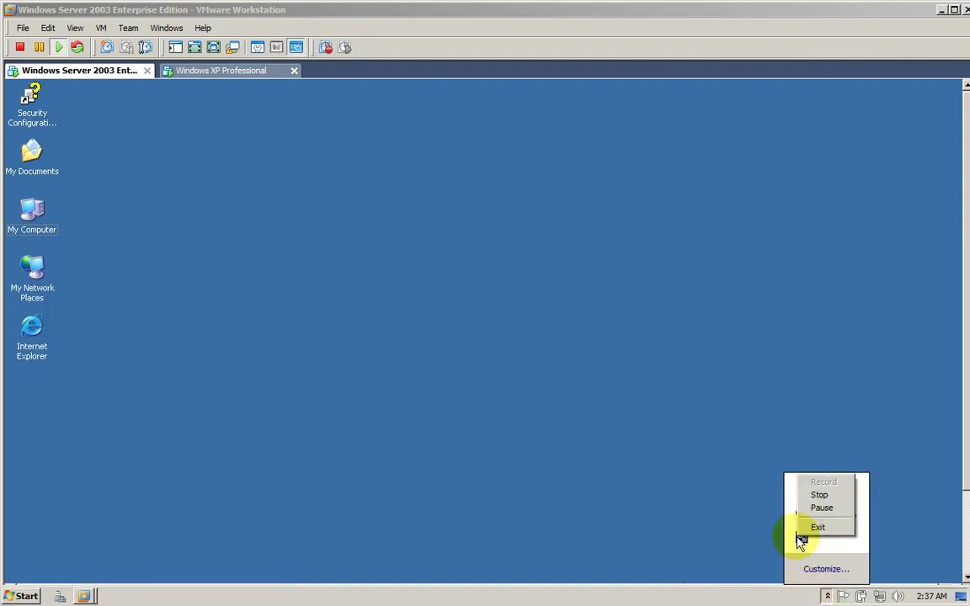